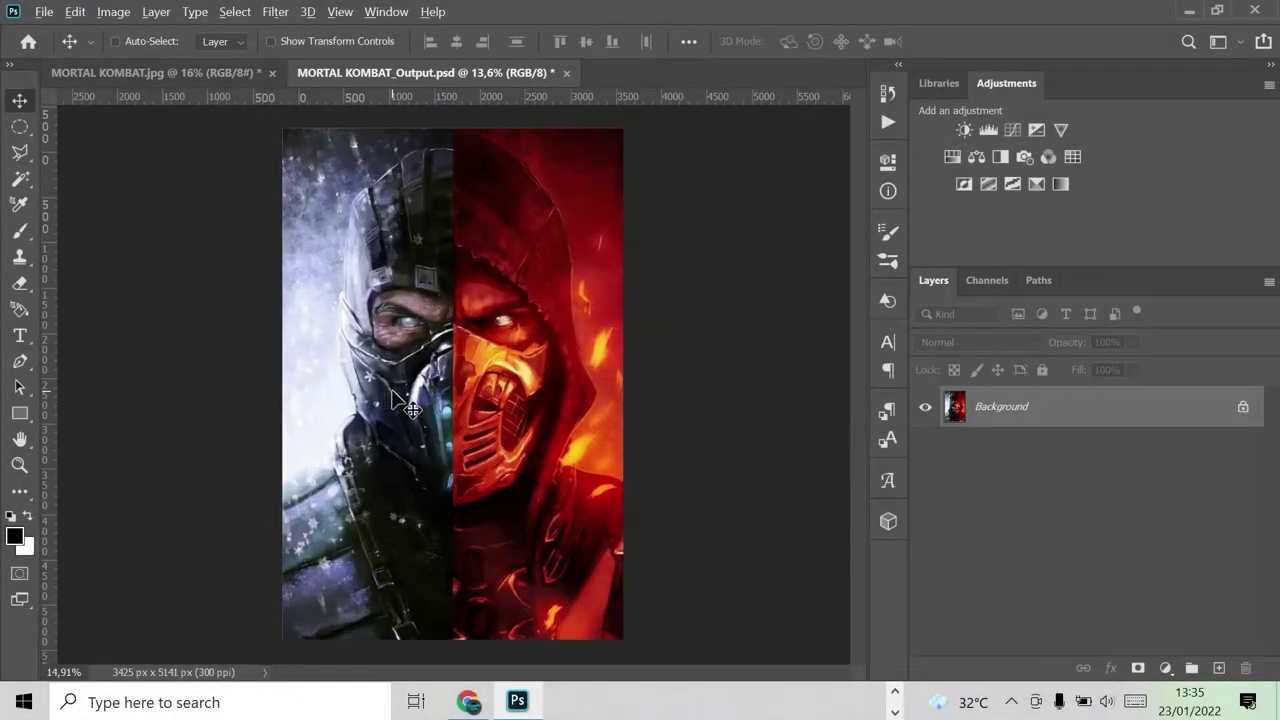
- Run the Knockout - Quick Black action, accepting its group, black fill and layer defaults
{"action": "scroll", "coordinate": [414, 300], "scroll_direction": "down", "scroll_amount": 5}
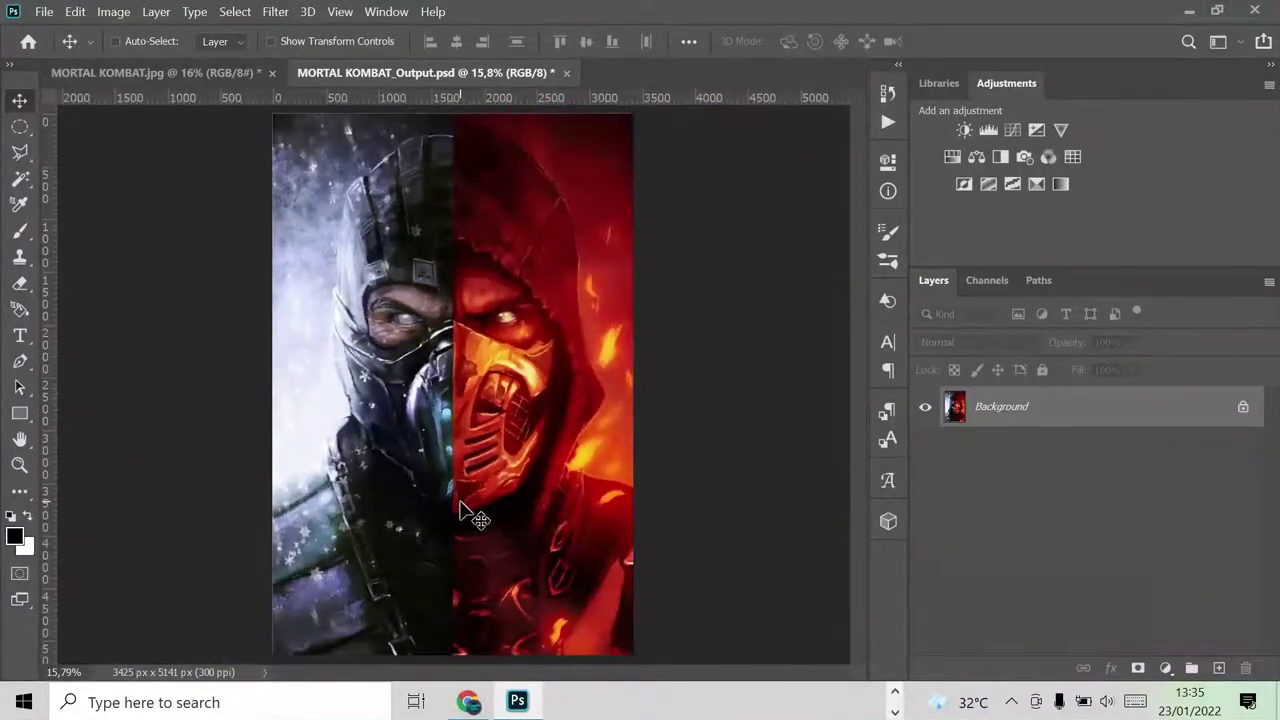
{"action": "left_click", "coordinate": [898, 66]}
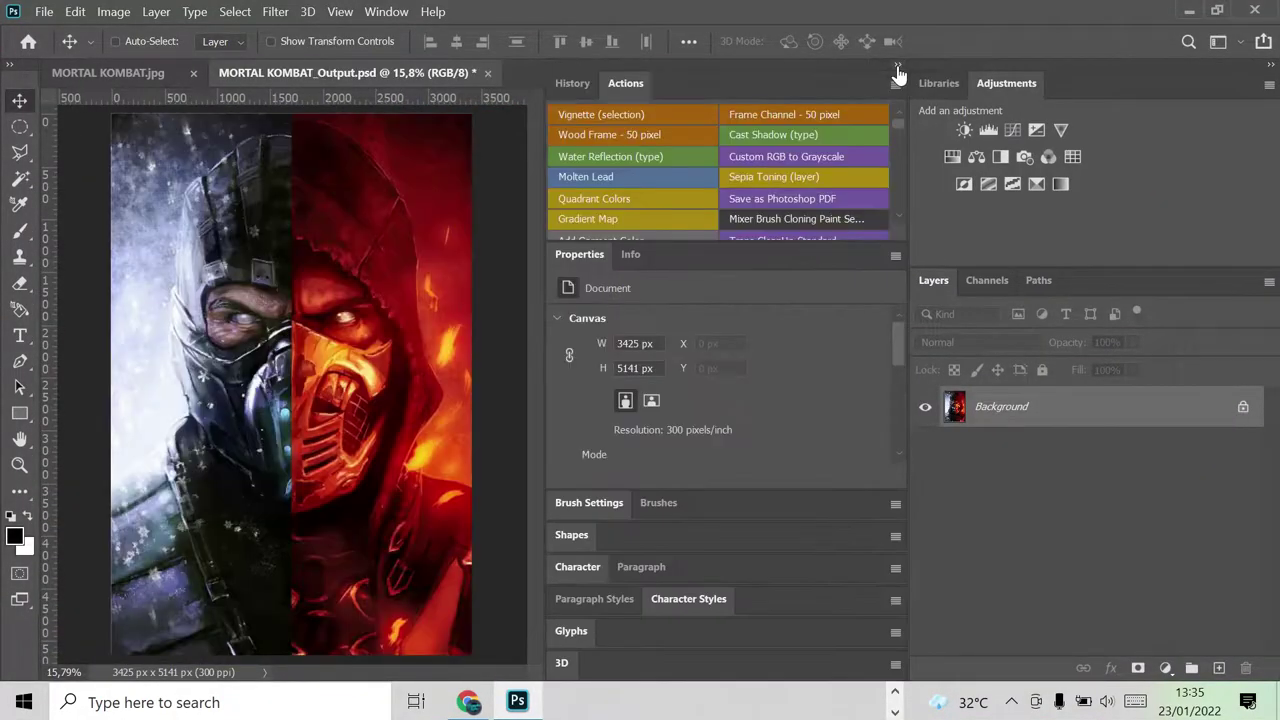
{"action": "scroll", "coordinate": [666, 110], "scroll_direction": "down", "scroll_amount": 3}
{"action": "scroll", "coordinate": [740, 205], "scroll_direction": "up", "scroll_amount": 1}
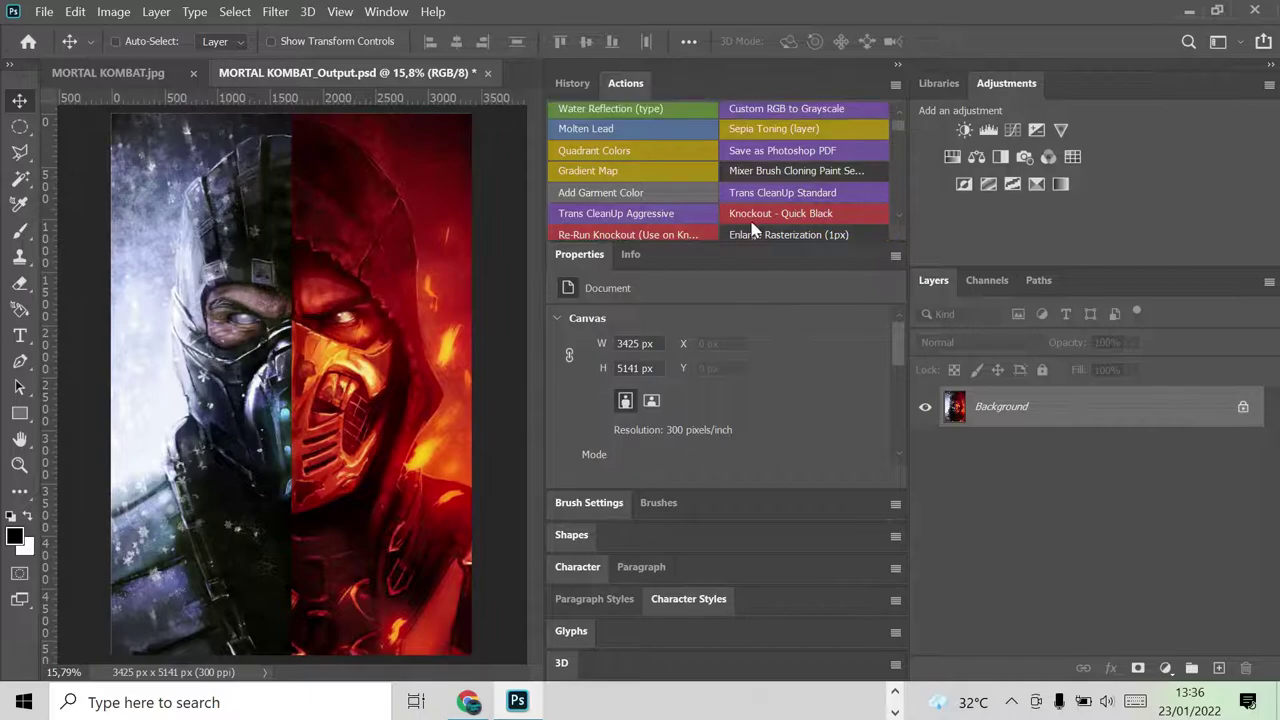
{"action": "left_click", "coordinate": [768, 215]}
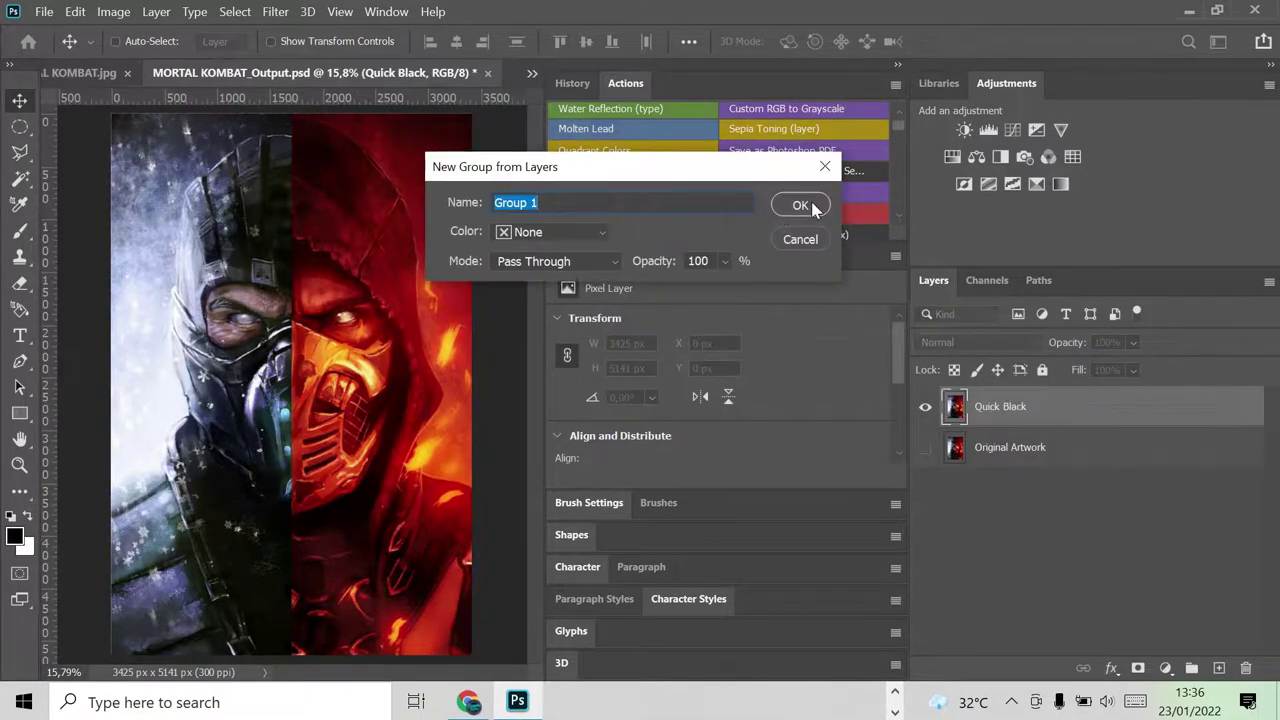
{"action": "left_click", "coordinate": [772, 211]}
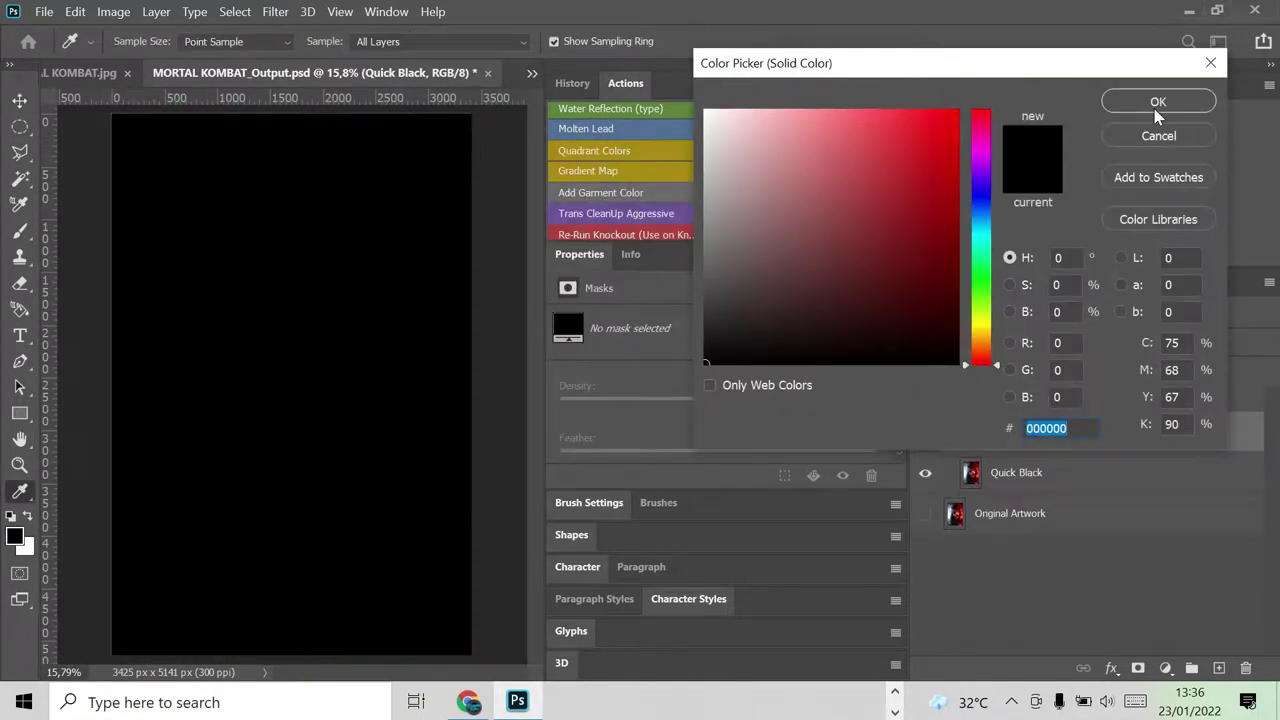
{"action": "left_click", "coordinate": [1155, 105]}
{"action": "left_click", "coordinate": [802, 196]}
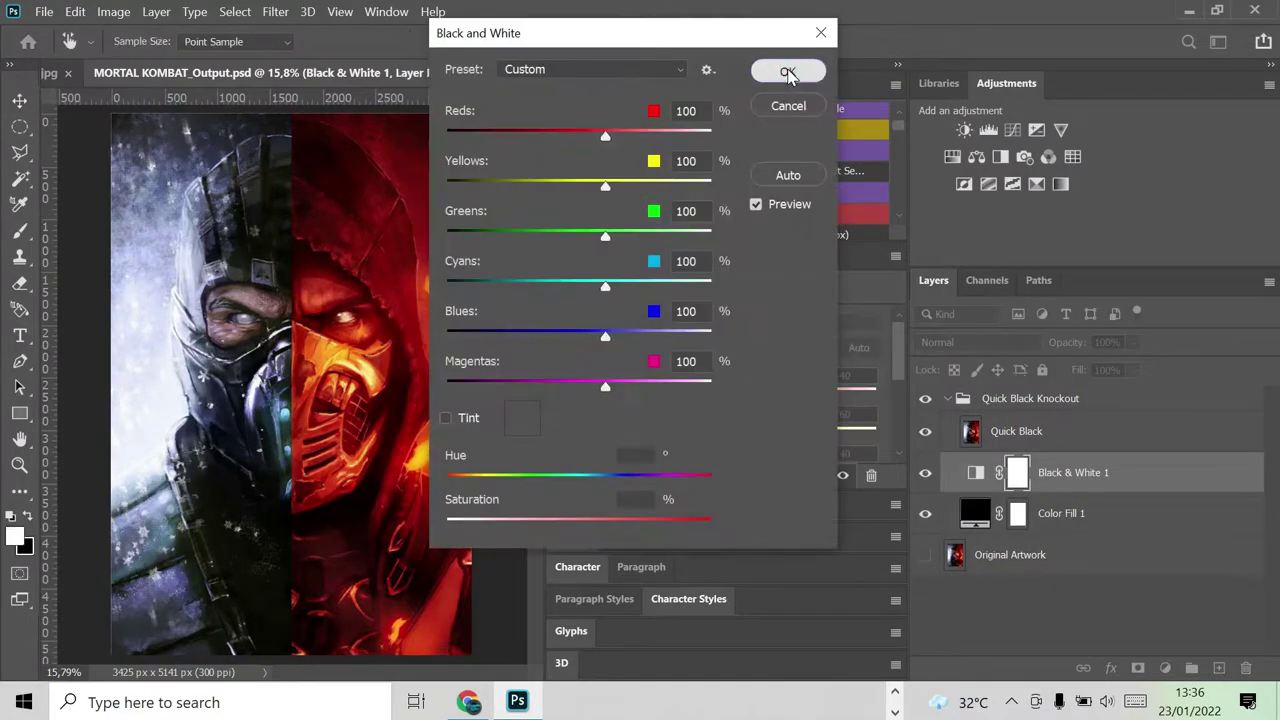
{"action": "left_click", "coordinate": [806, 68]}
{"action": "left_click", "coordinate": [800, 206]}
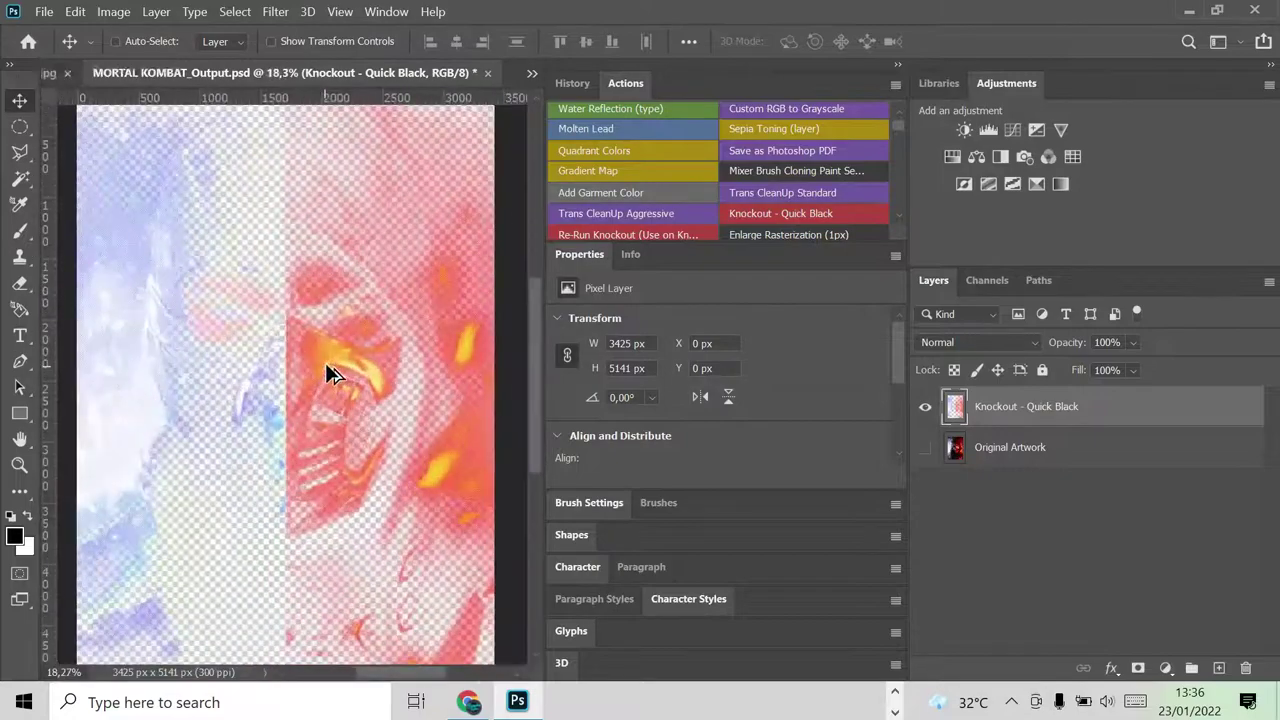
{"action": "left_click", "coordinate": [897, 64]}
- Add a Solid Color fill layer set to black
{"action": "left_click", "coordinate": [1165, 668]}
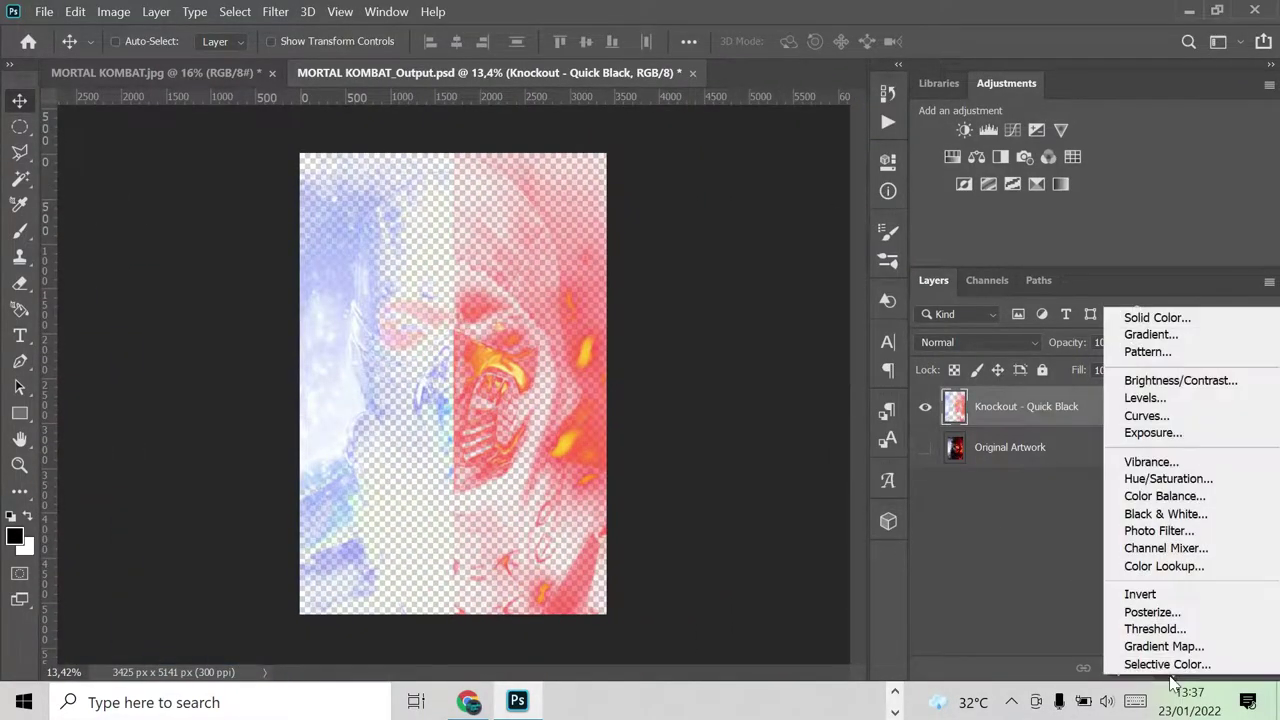
{"action": "left_click", "coordinate": [1150, 316]}
{"action": "left_click", "coordinate": [947, 359]}
{"action": "left_click", "coordinate": [1195, 100]}
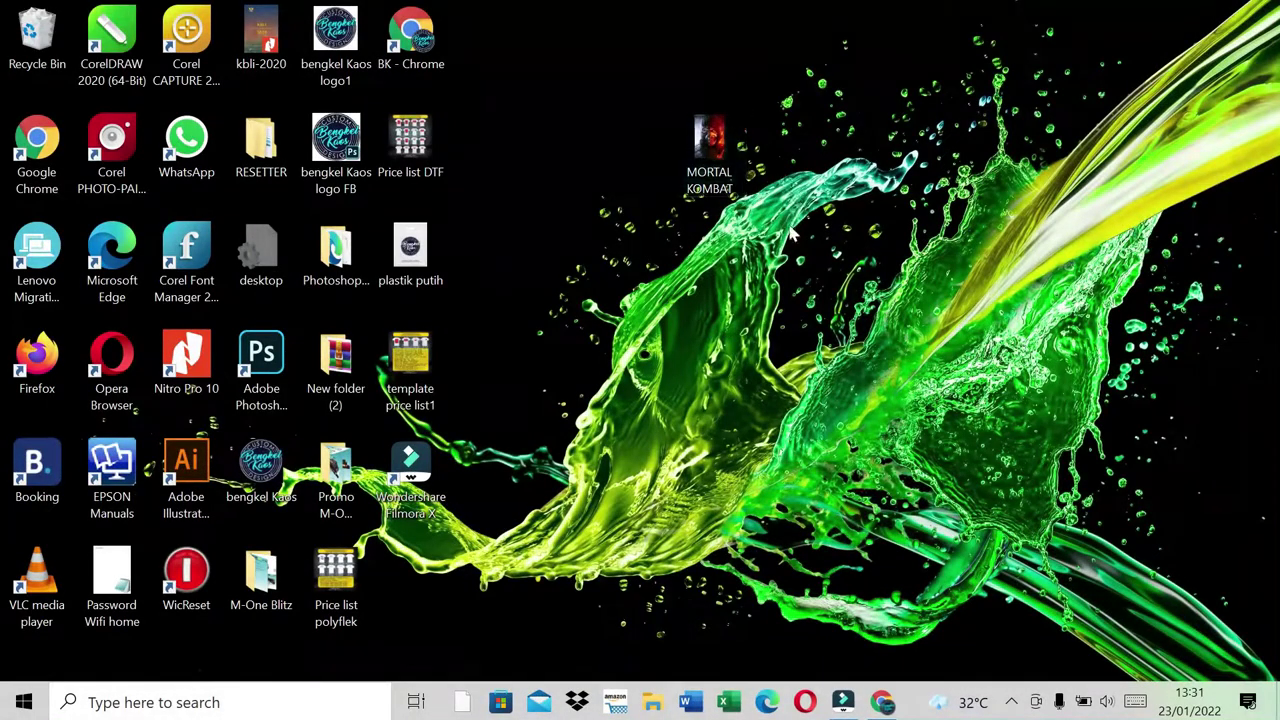
- Launch Adobe Photoshop from its desktop shortcut
{"action": "double_click", "coordinate": [265, 372]}
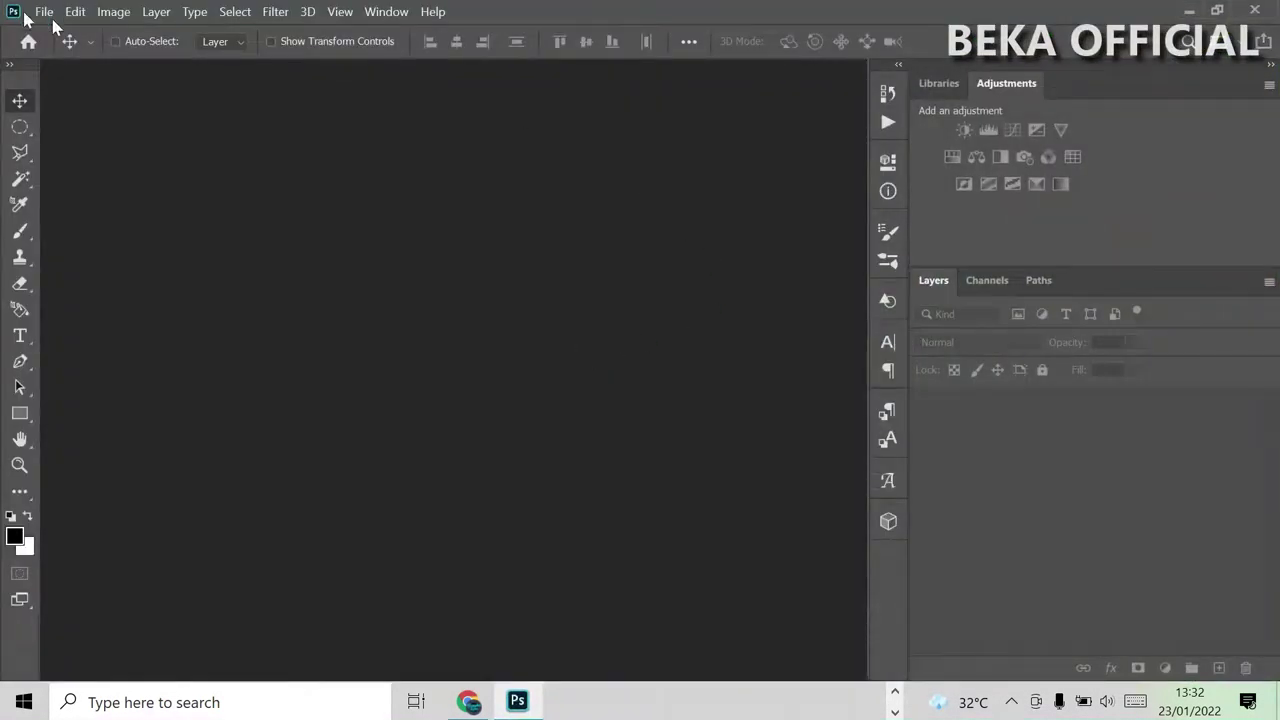
- Open MORTAL KOMBAT.jpg from the Desktop folder
{"action": "left_click", "coordinate": [50, 14]}
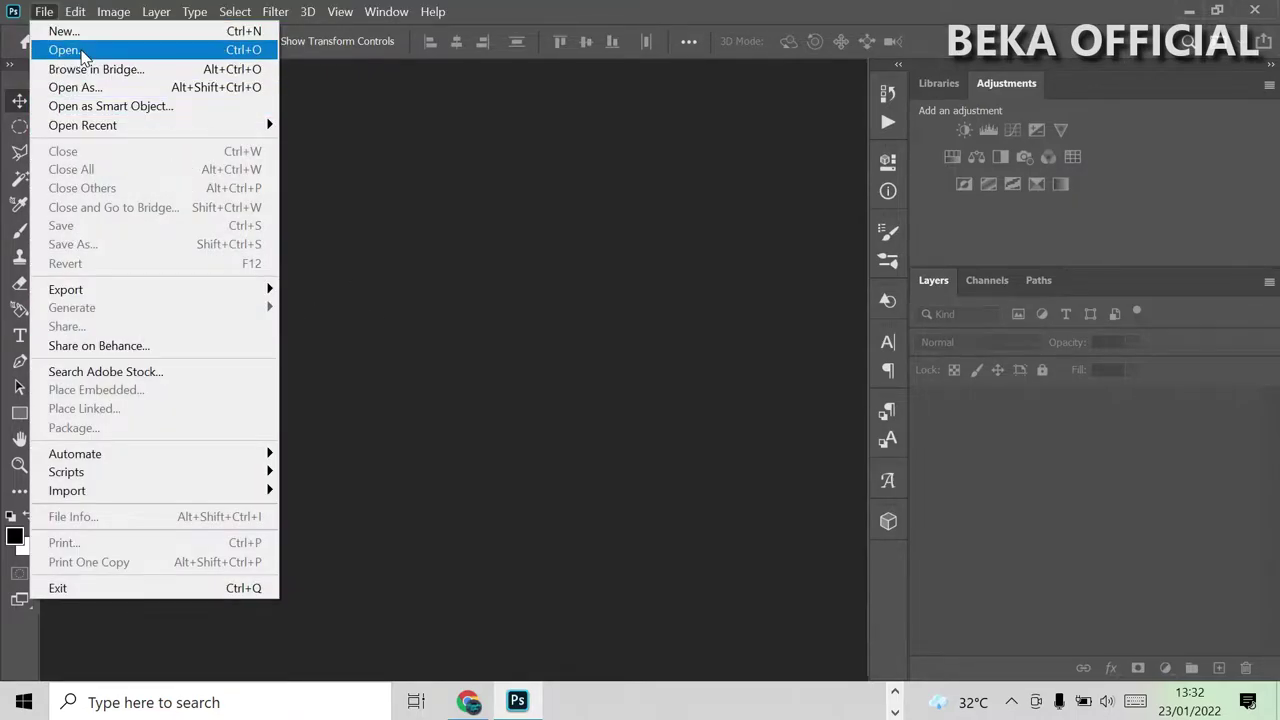
{"action": "left_click", "coordinate": [70, 50]}
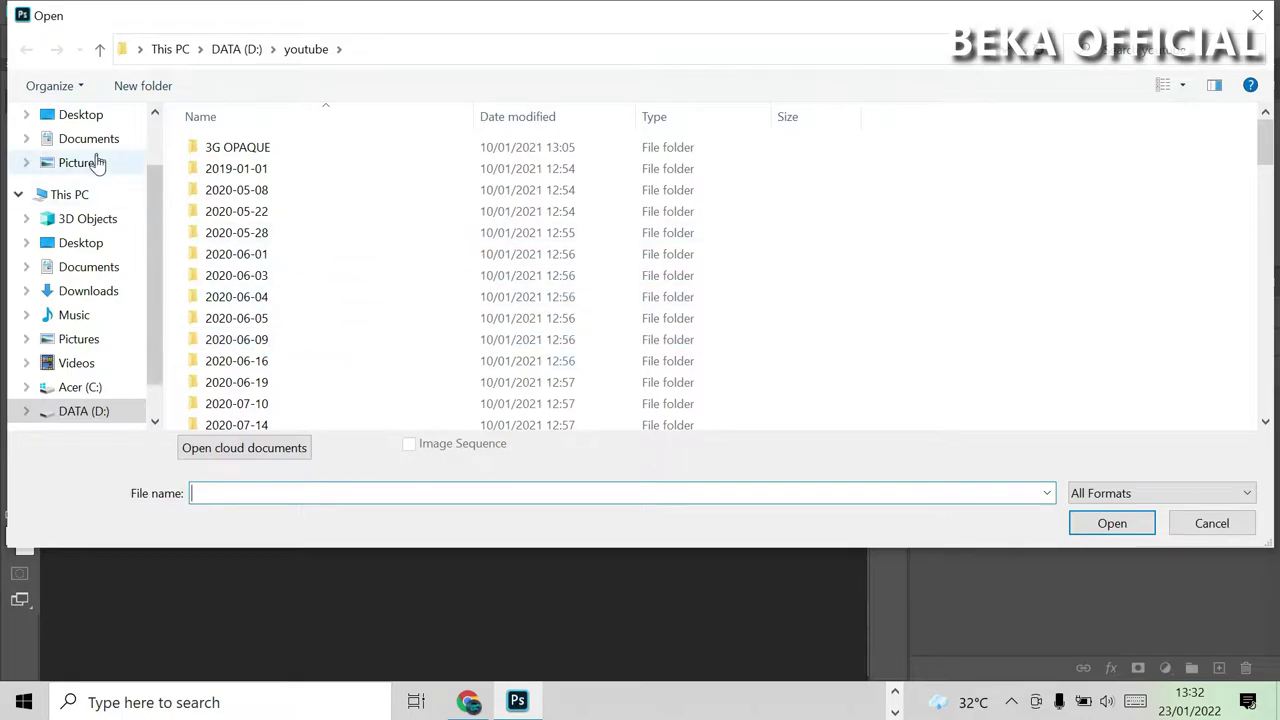
{"action": "left_click", "coordinate": [90, 245]}
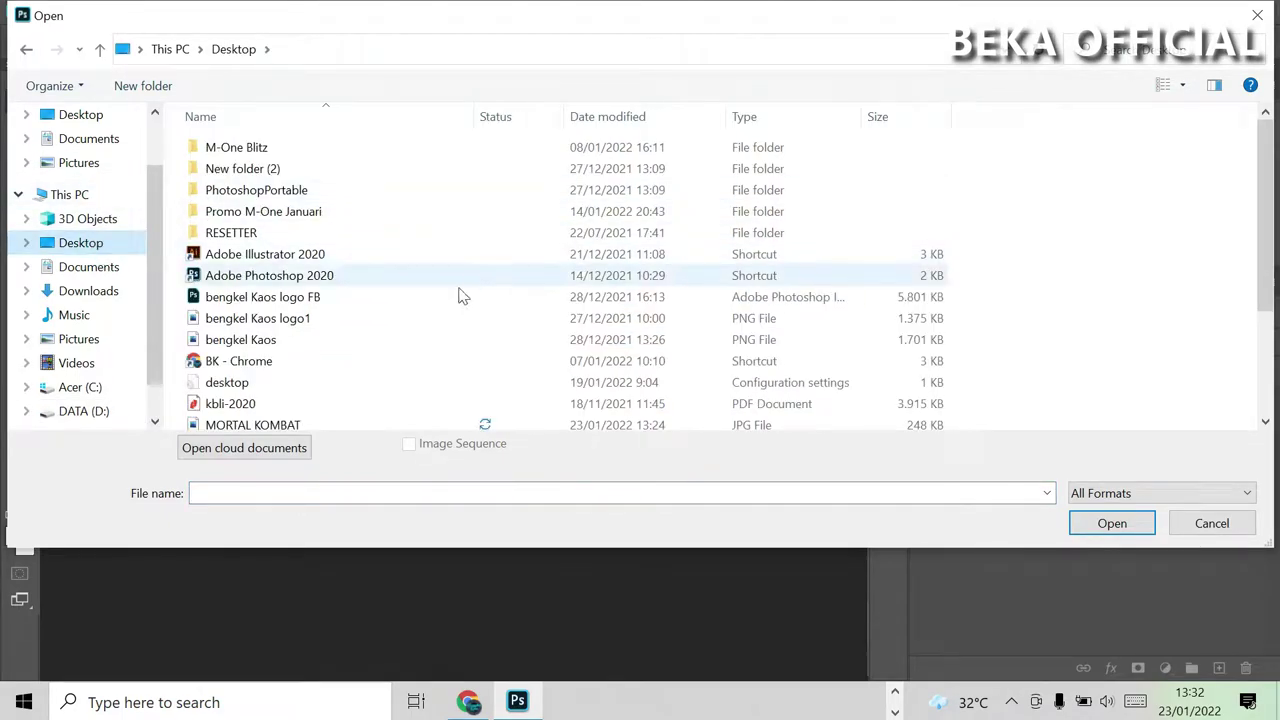
{"action": "scroll", "coordinate": [400, 310], "scroll_direction": "down", "scroll_amount": 3}
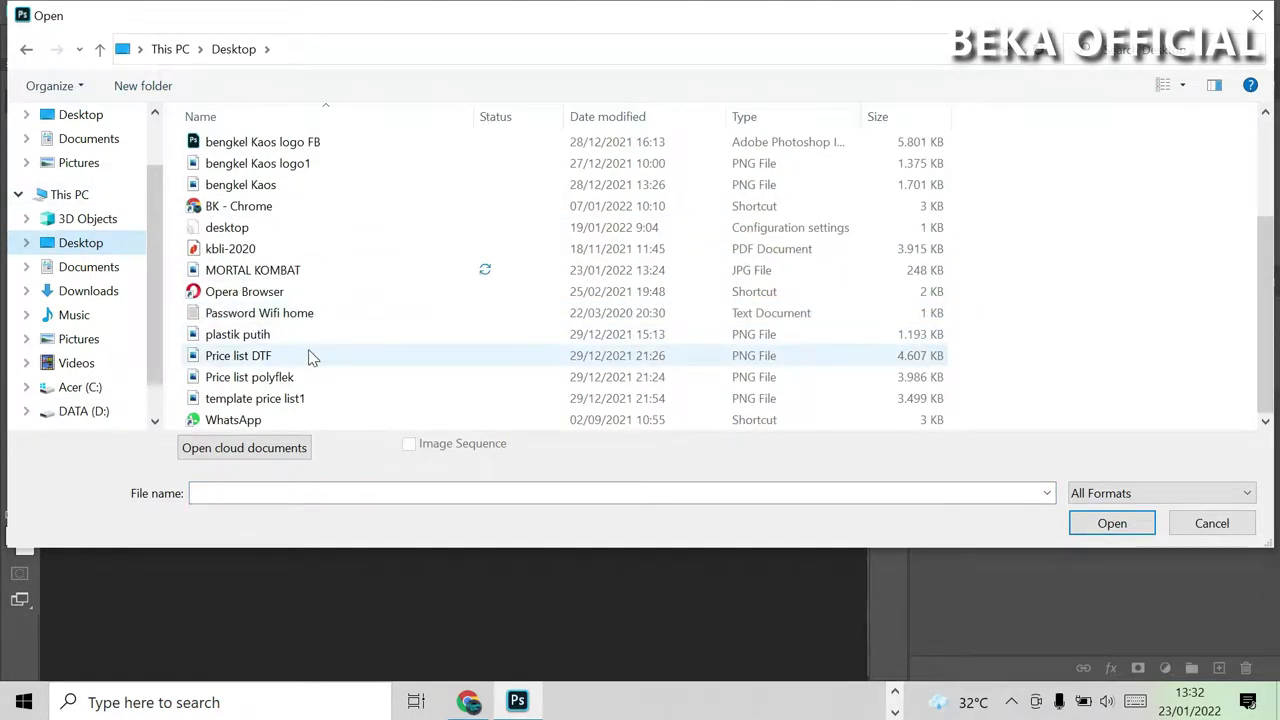
{"action": "left_click", "coordinate": [280, 270]}
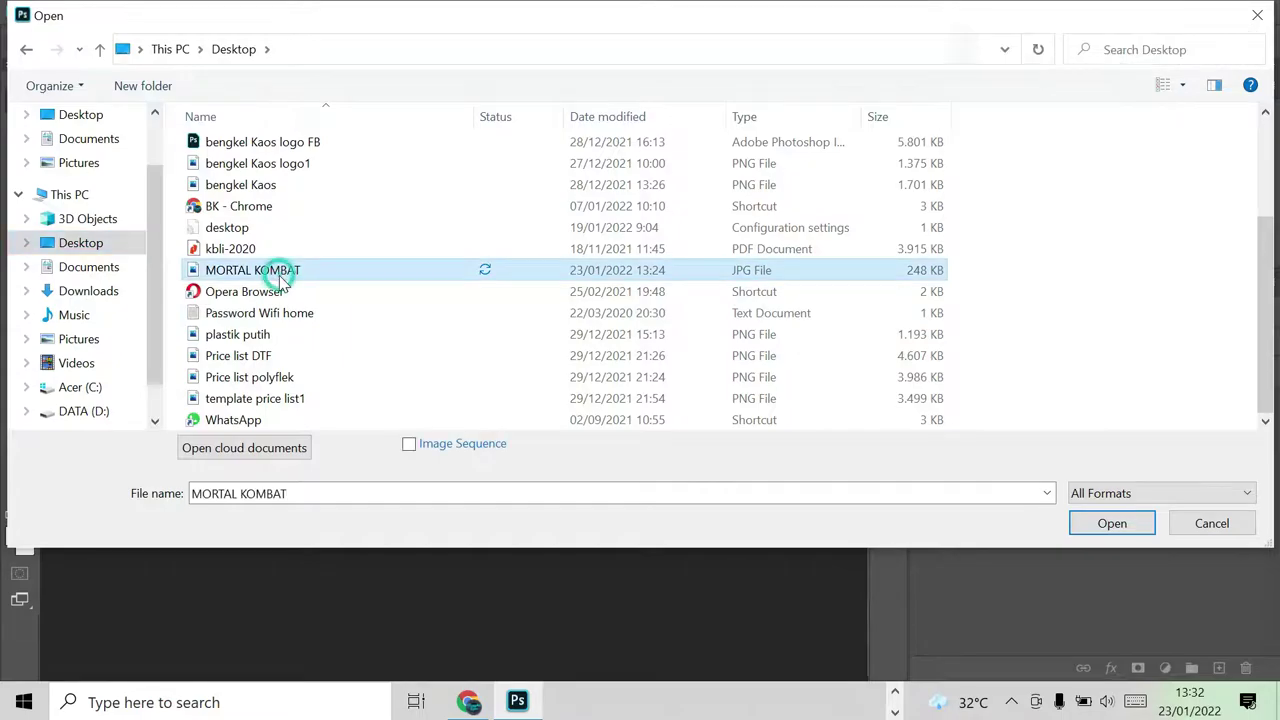
{"action": "left_click", "coordinate": [1088, 532]}
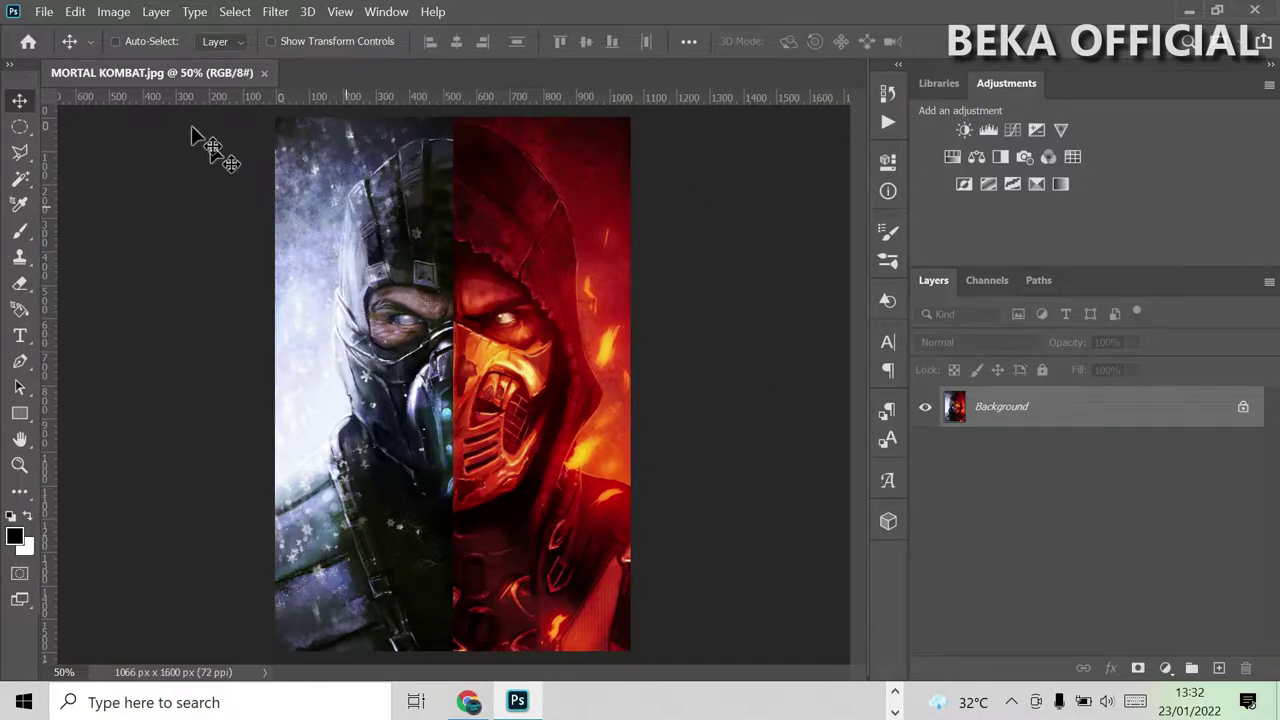
- Set the image width to 29 centimeters in Image Size
{"action": "left_click", "coordinate": [114, 11]}
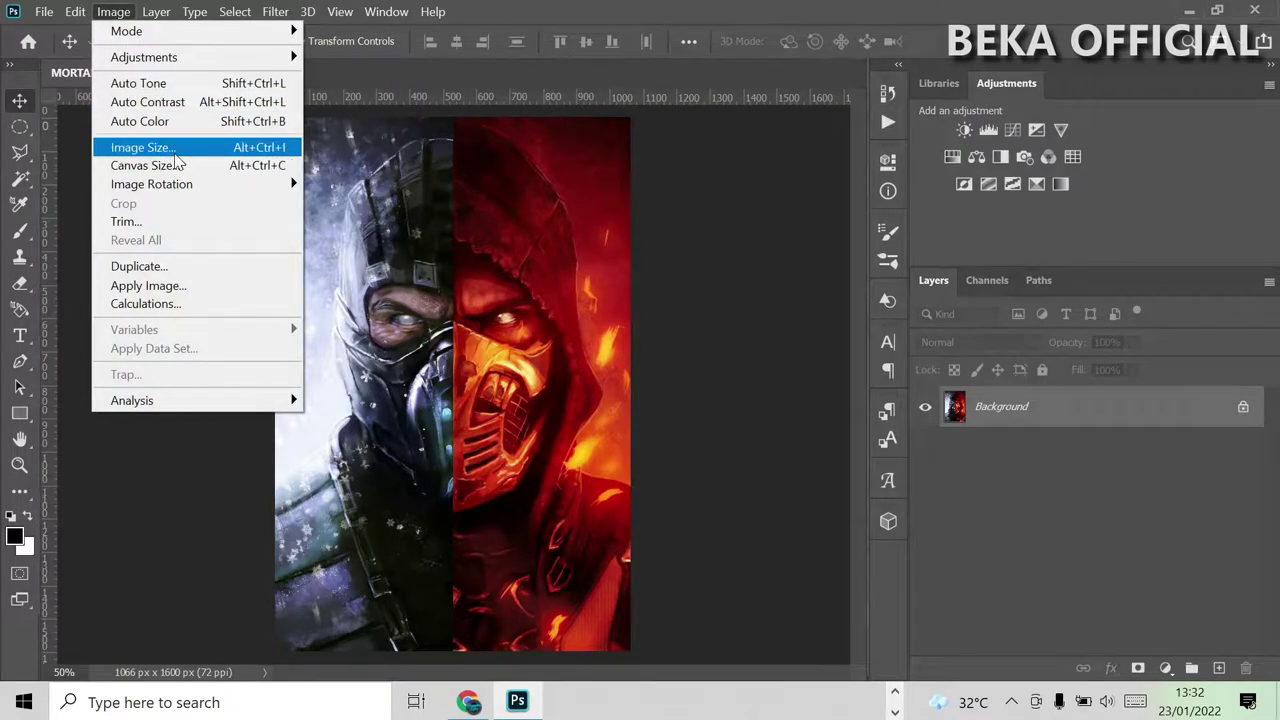
{"action": "left_click", "coordinate": [174, 148]}
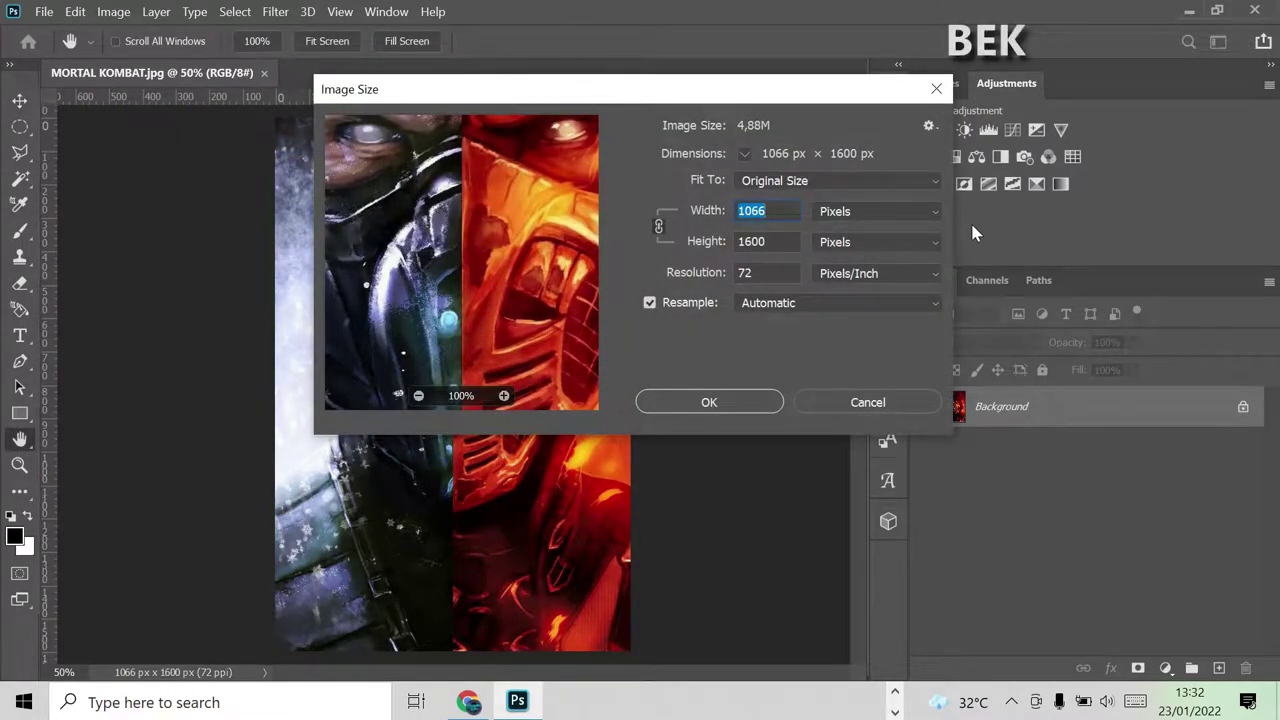
{"action": "left_click", "coordinate": [936, 220]}
{"action": "left_click", "coordinate": [877, 280]}
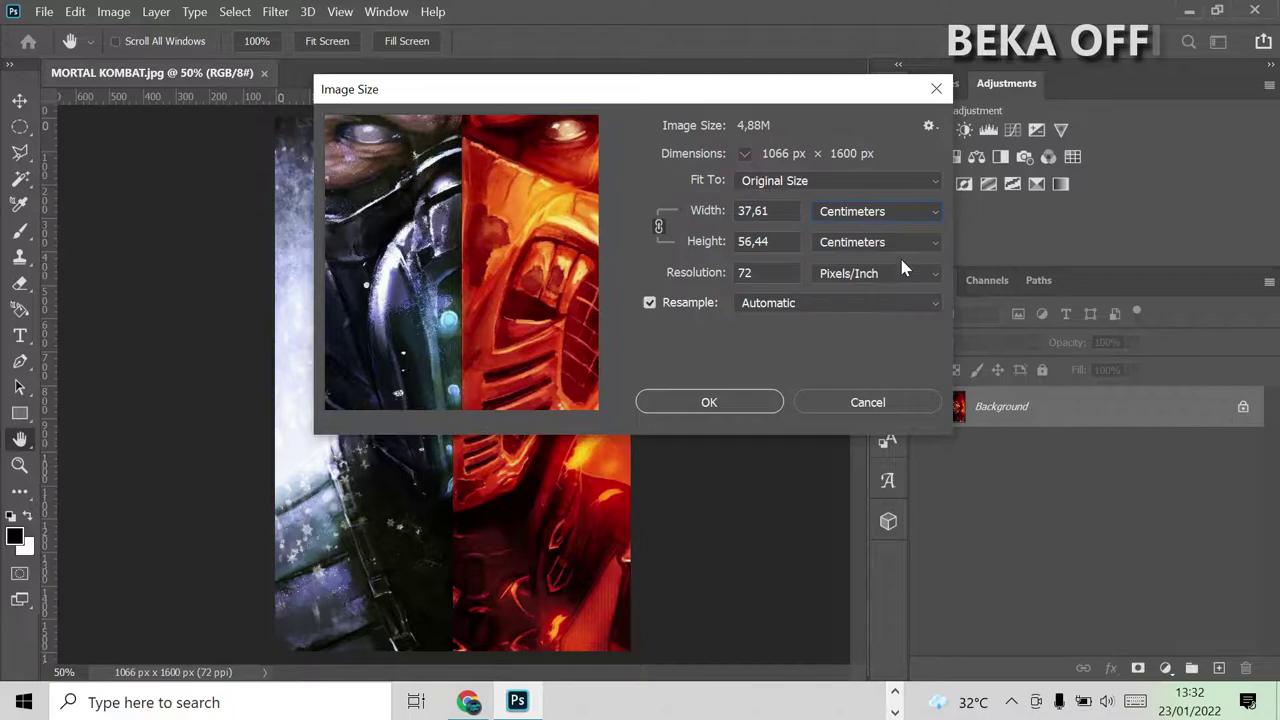
{"action": "double_click", "coordinate": [771, 210]}
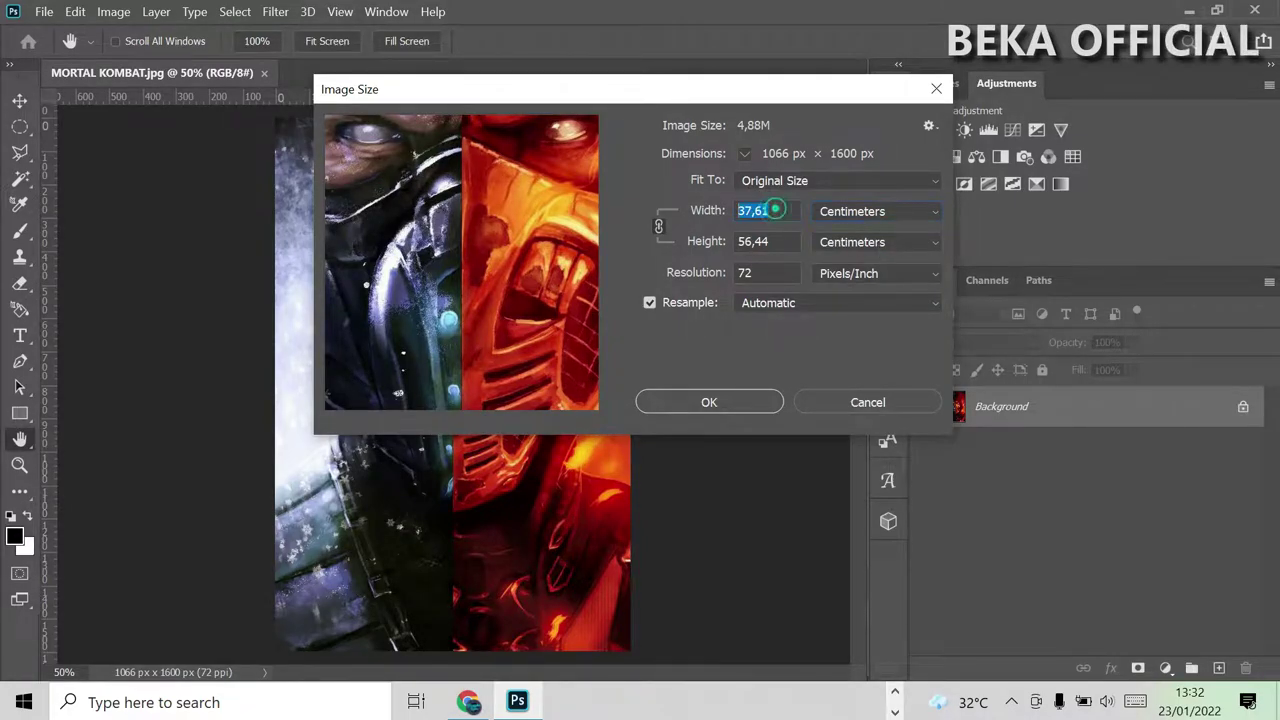
{"action": "type", "text": "29"}
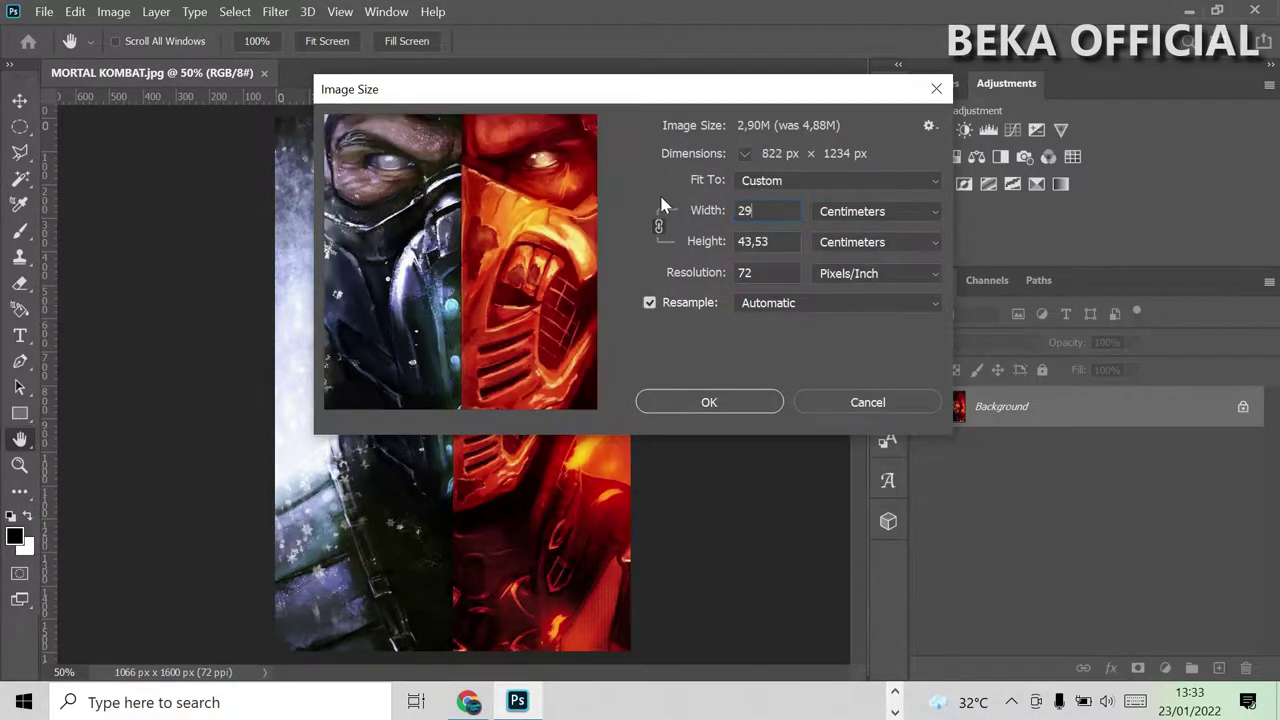
{"action": "key", "text": "Return"}
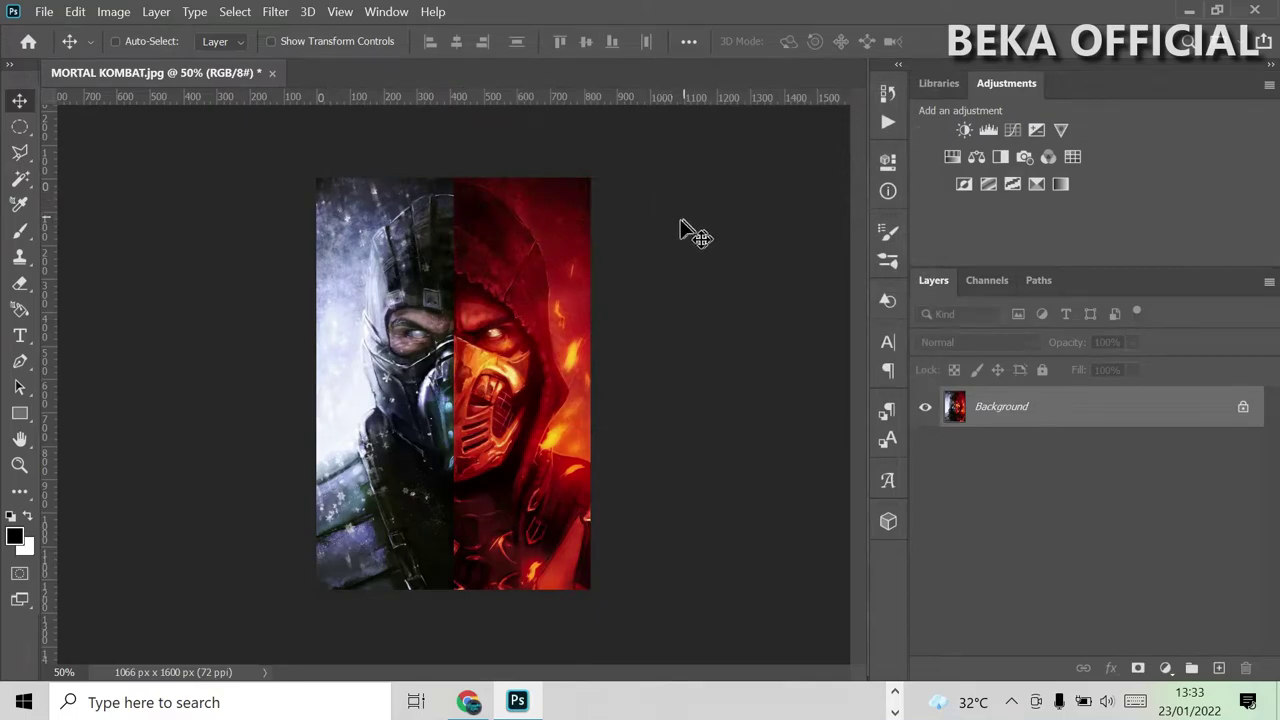
- Change the resolution to 300 ppi and fit the whole image on screen
{"action": "left_click", "coordinate": [113, 12]}
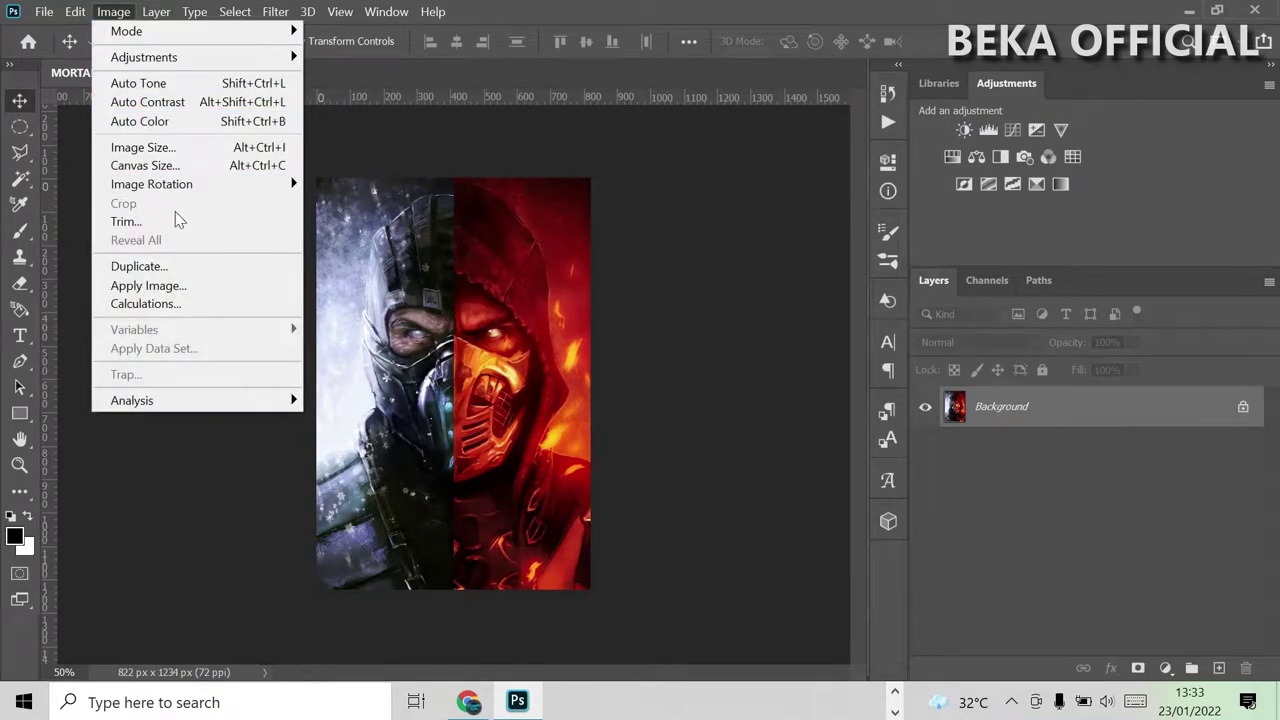
{"action": "left_click", "coordinate": [168, 150]}
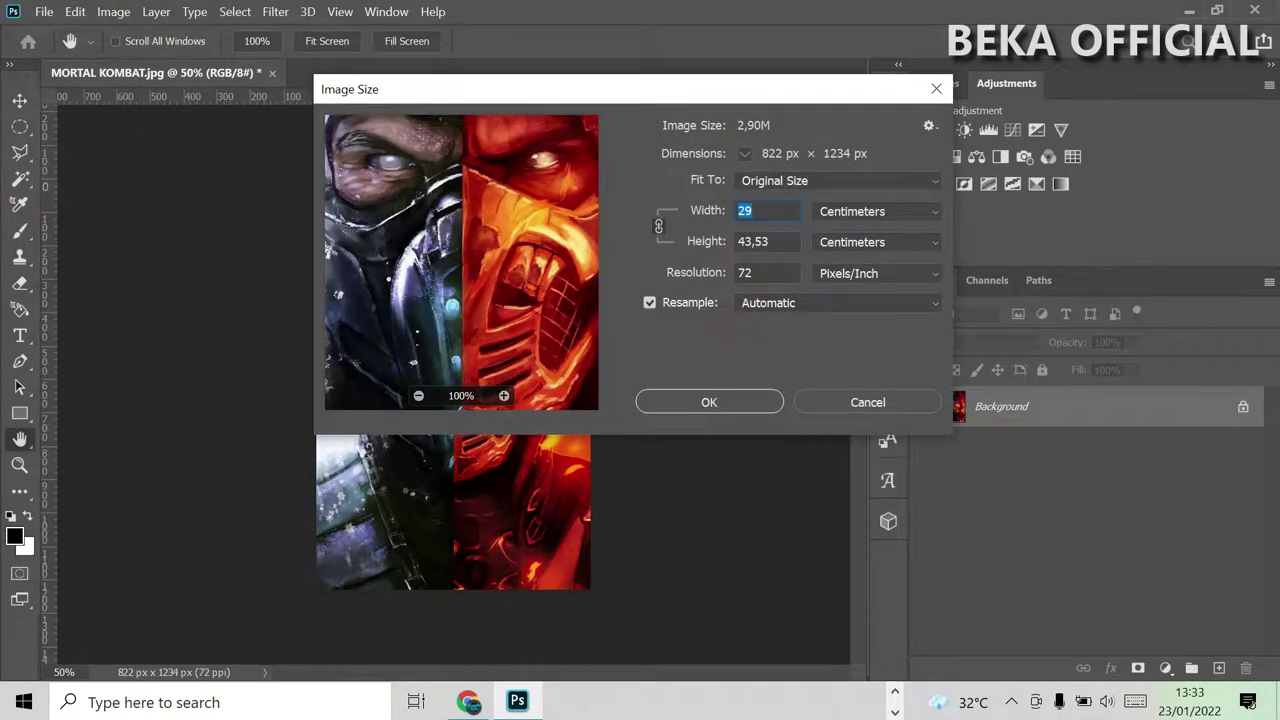
{"action": "double_click", "coordinate": [777, 268]}
{"action": "type", "text": "300"}
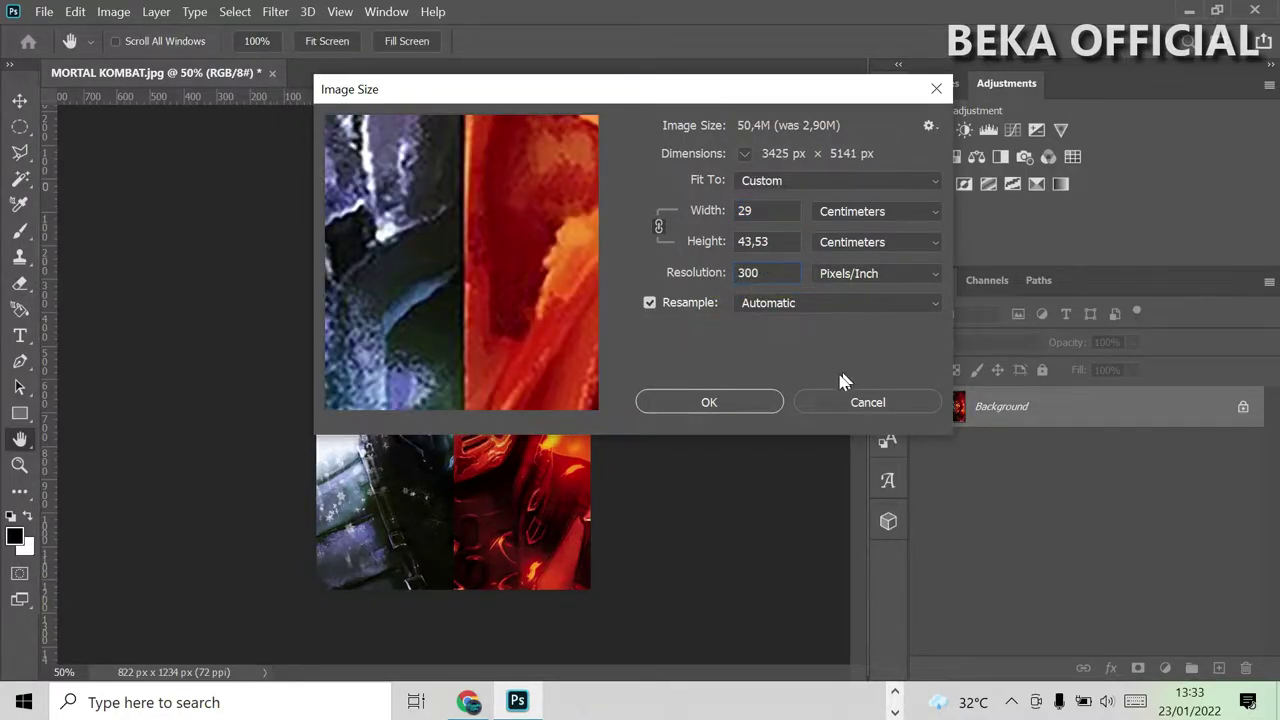
{"action": "left_click", "coordinate": [722, 405]}
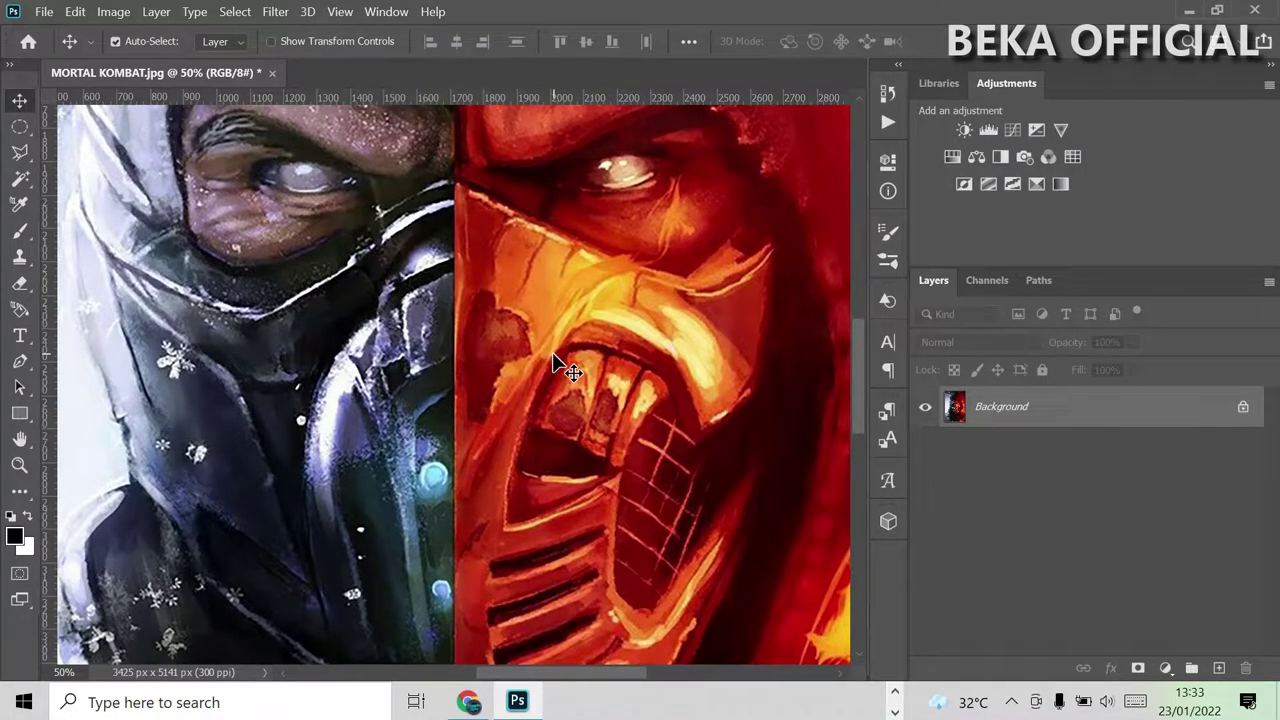
{"action": "key", "text": "ctrl+0"}
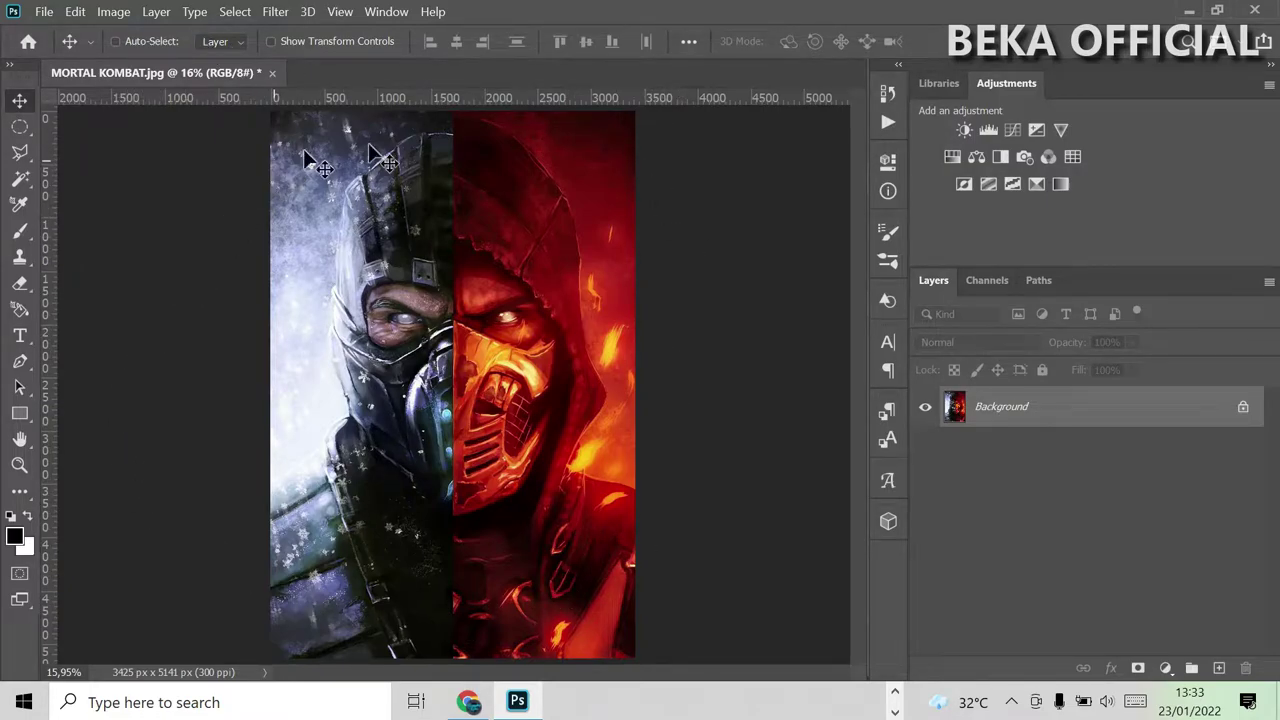
- Launch the PSP Simrip3 halftone separation script from the File menu
{"action": "left_click", "coordinate": [45, 12]}
{"action": "mouse_move", "coordinate": [75, 12]}
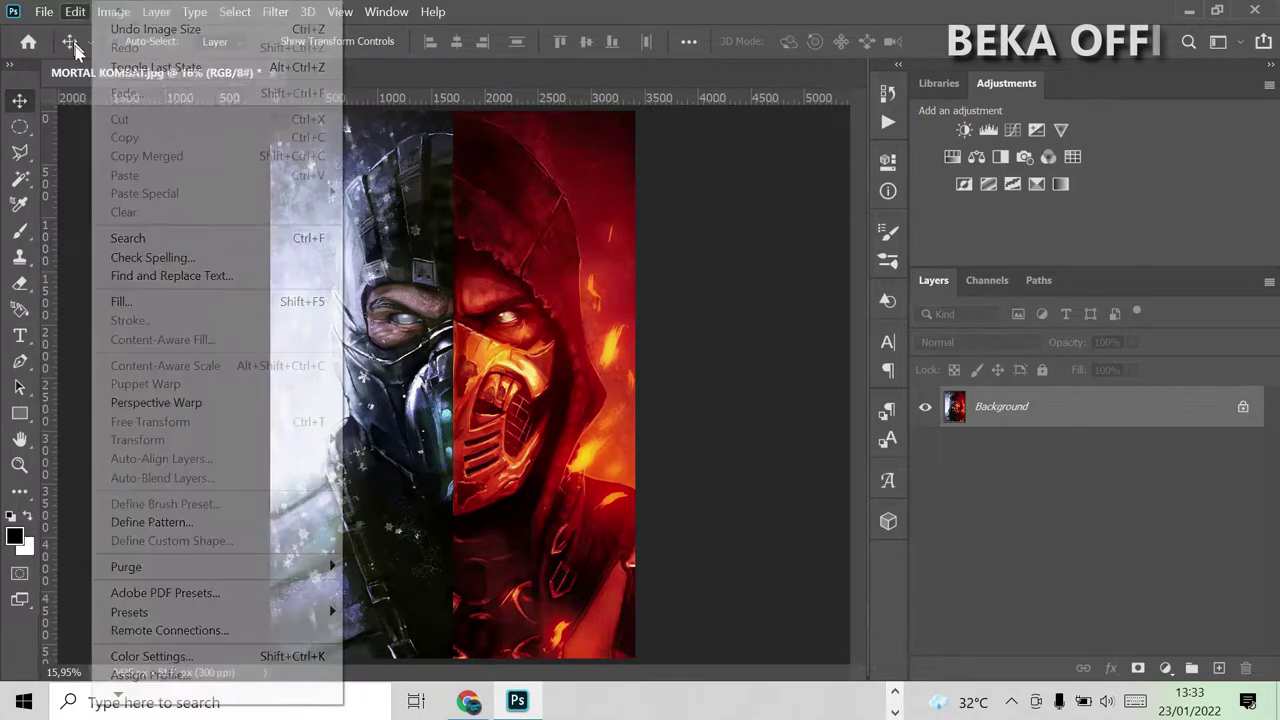
{"action": "left_click", "coordinate": [44, 11]}
{"action": "mouse_move", "coordinate": [66, 472]}
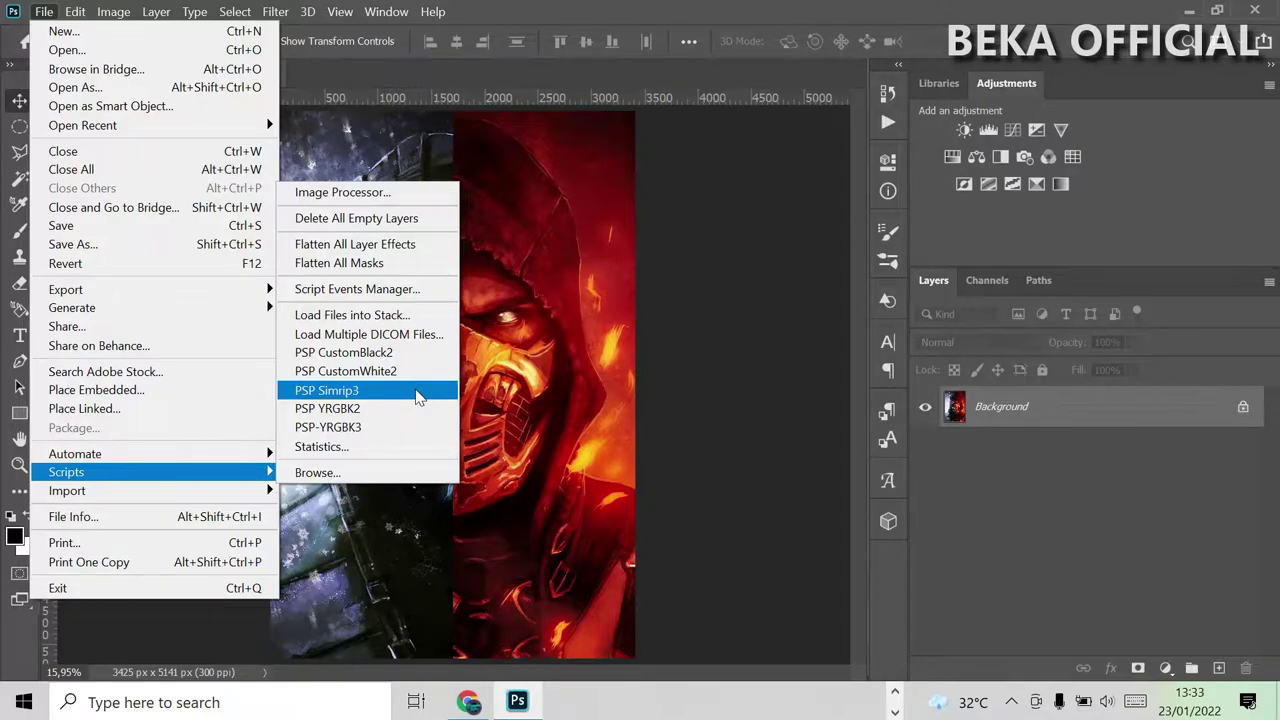
{"action": "left_click", "coordinate": [418, 396]}
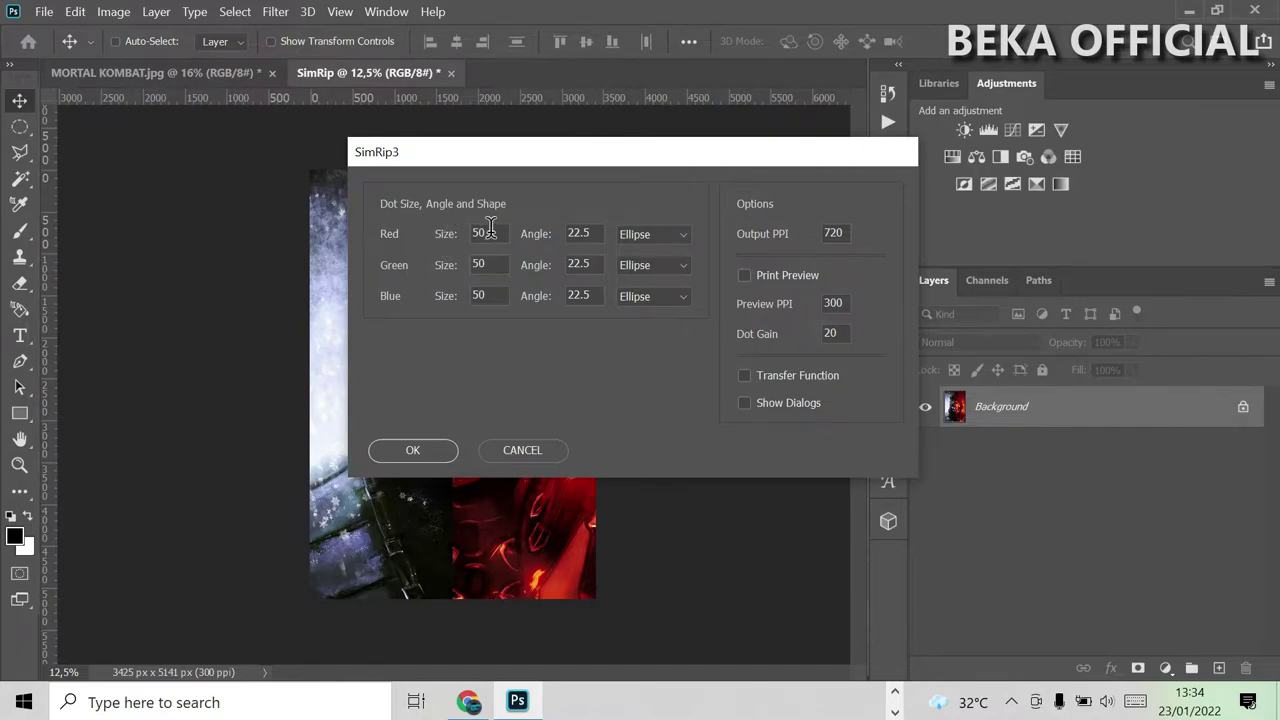
- Set the red, green and blue dot sizes to 45
{"action": "double_click", "coordinate": [493, 234]}
{"action": "type", "text": "45"}
{"action": "left_click", "coordinate": [488, 265]}
{"action": "left_click_drag", "start_coordinate": [493, 268], "coordinate": [455, 267]}
{"action": "left_click_drag", "start_coordinate": [492, 296], "coordinate": [422, 296]}
{"action": "type", "text": "45"}
{"action": "left_click", "coordinate": [502, 368]}
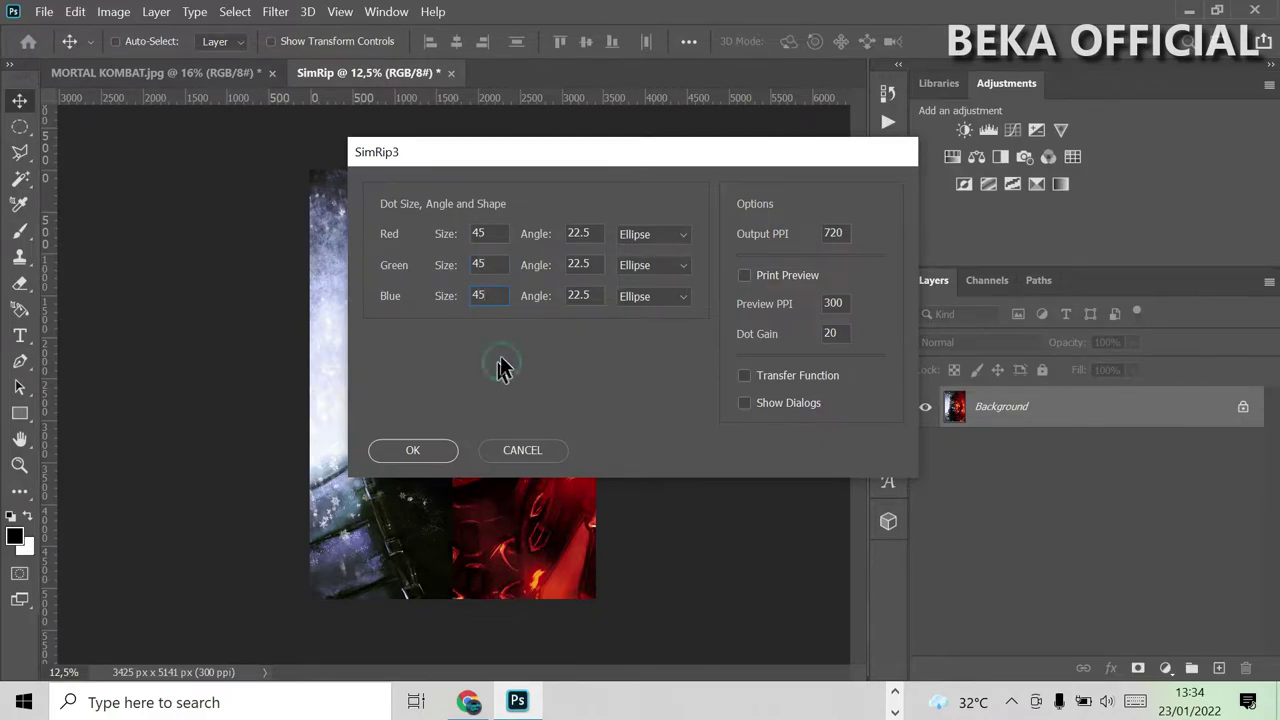
- Make the red, green and blue dot shapes Round
{"action": "left_click", "coordinate": [684, 236]}
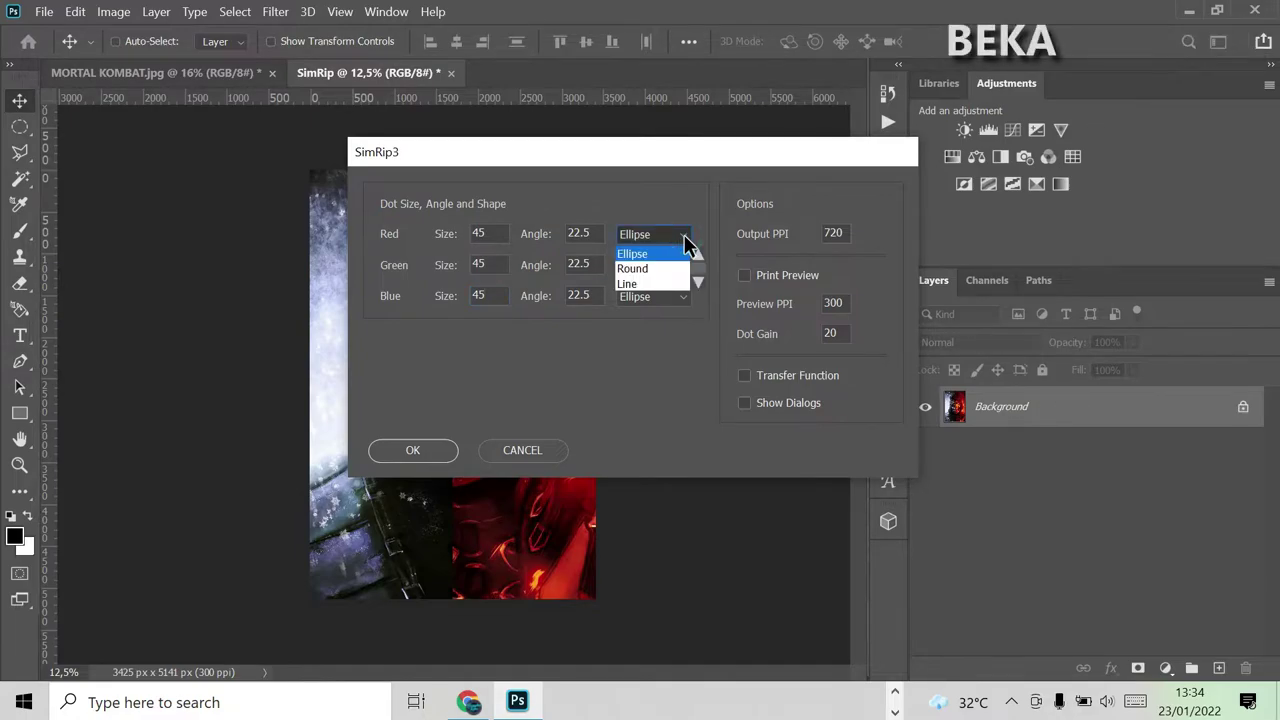
{"action": "left_click", "coordinate": [643, 268]}
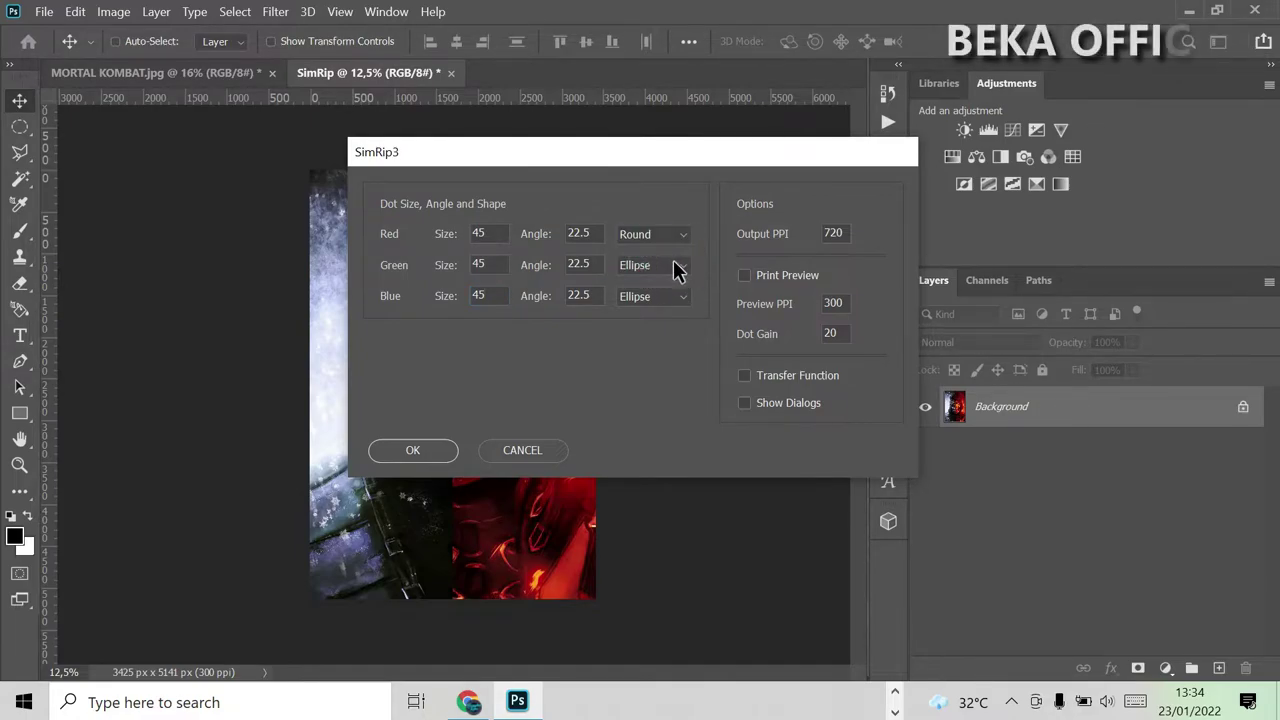
{"action": "left_click", "coordinate": [681, 268]}
{"action": "left_click", "coordinate": [646, 299]}
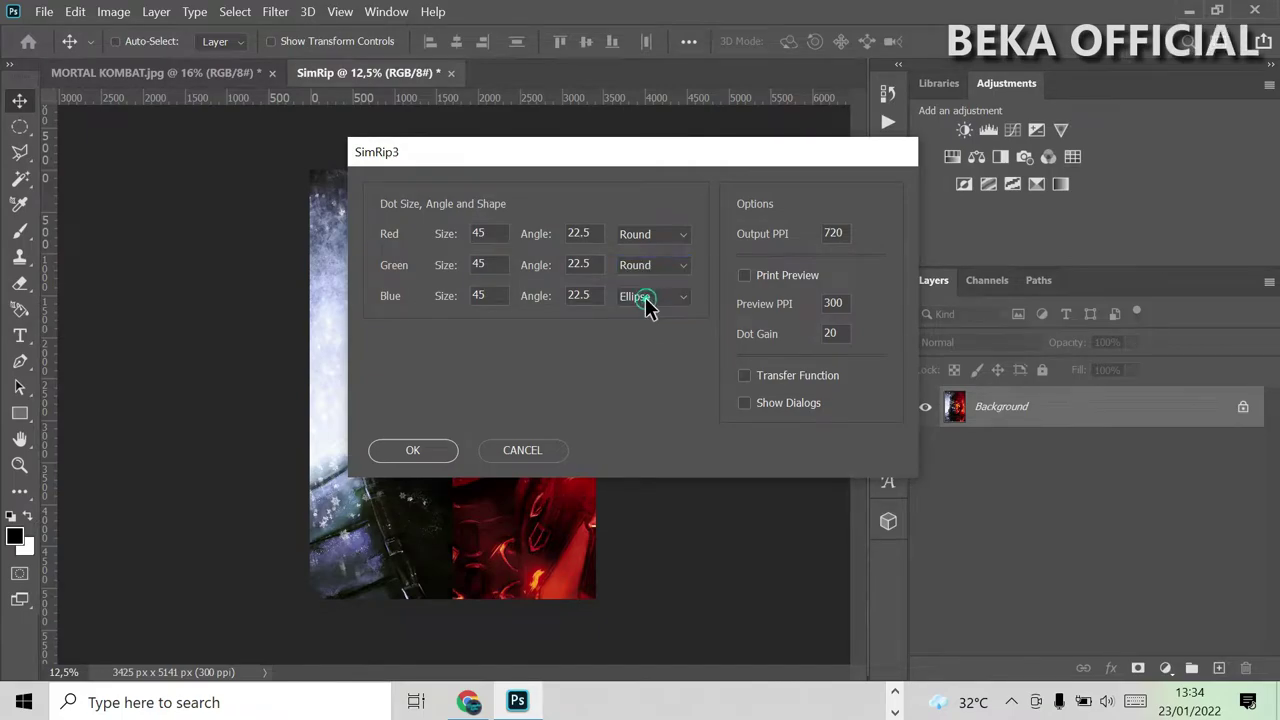
{"action": "left_click", "coordinate": [681, 298]}
{"action": "left_click", "coordinate": [638, 330]}
- Set Output PPI to 300 and start the separation
{"action": "double_click", "coordinate": [846, 234]}
{"action": "type", "text": "300"}
{"action": "left_click", "coordinate": [428, 445]}
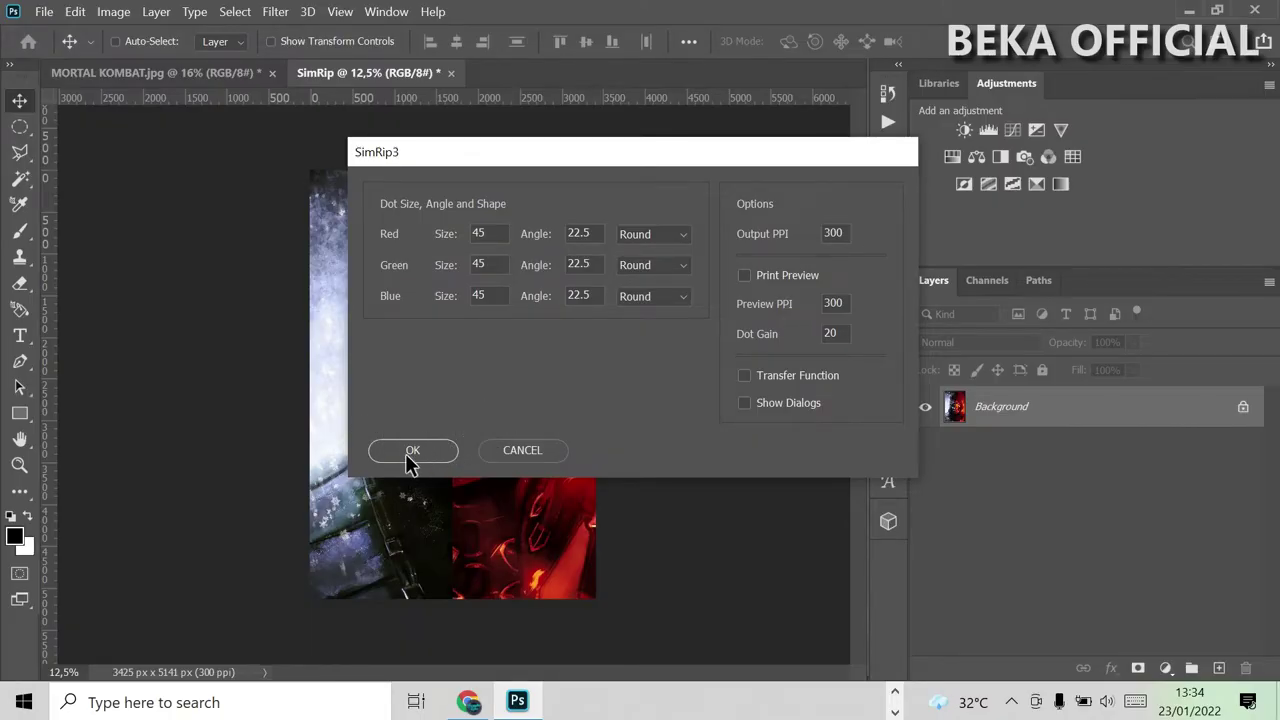
{"action": "left_click", "coordinate": [410, 452]}
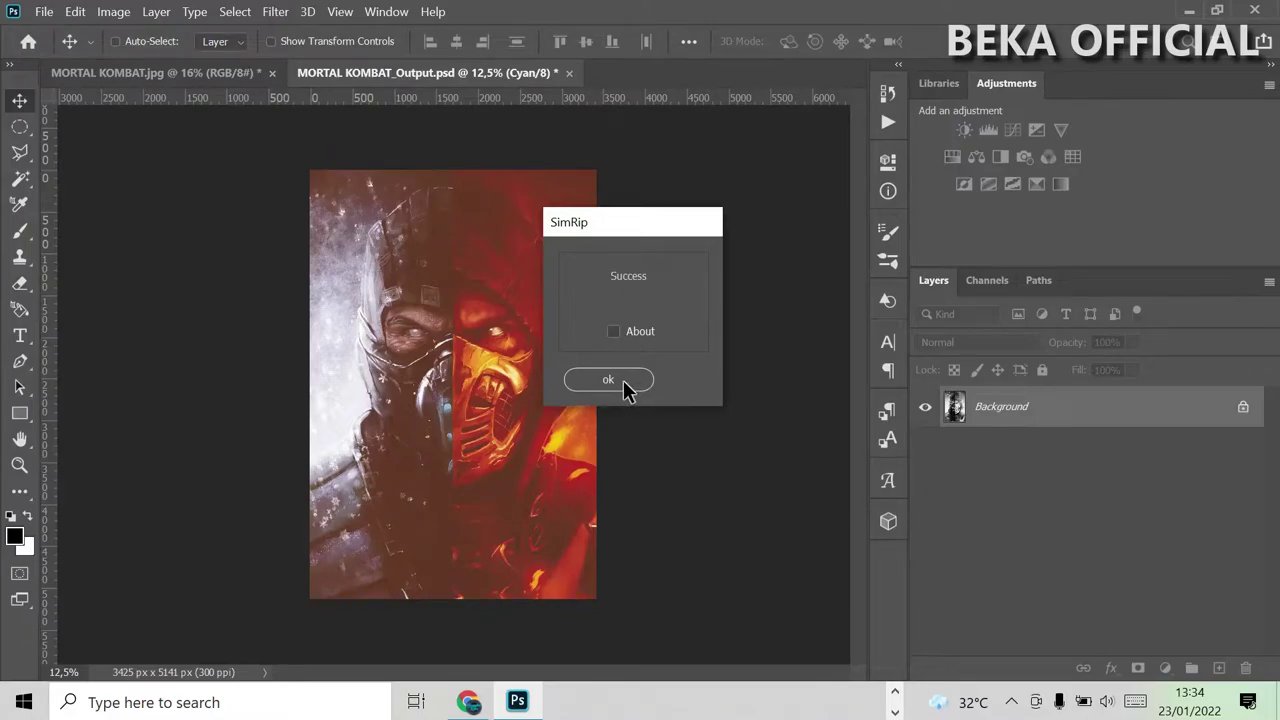
- Dismiss the SimRip success message and zoom around MORTAL KOMBAT_Output.psd
{"action": "left_click", "coordinate": [623, 379]}
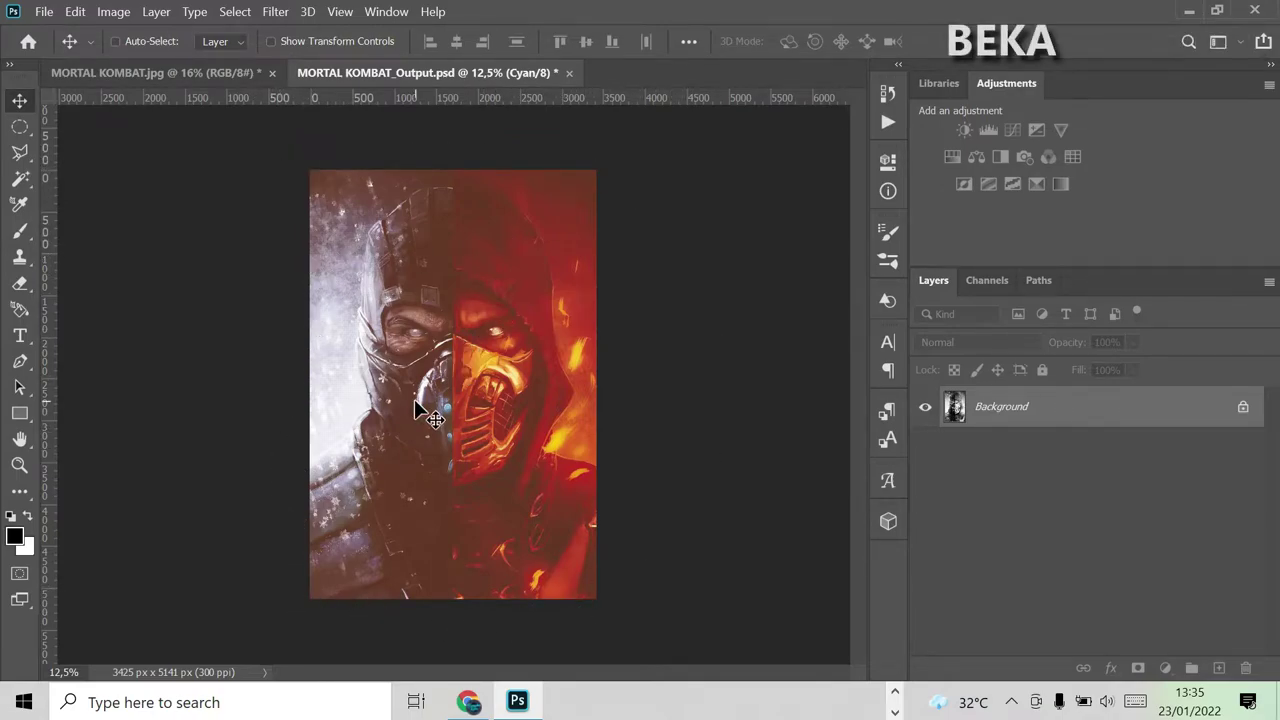
{"action": "scroll", "coordinate": [414, 399], "scroll_direction": "up", "scroll_amount": 3}
{"action": "scroll", "coordinate": [413, 401], "scroll_direction": "down", "scroll_amount": 1}
{"action": "scroll", "coordinate": [413, 401], "scroll_direction": "down", "scroll_amount": 1}
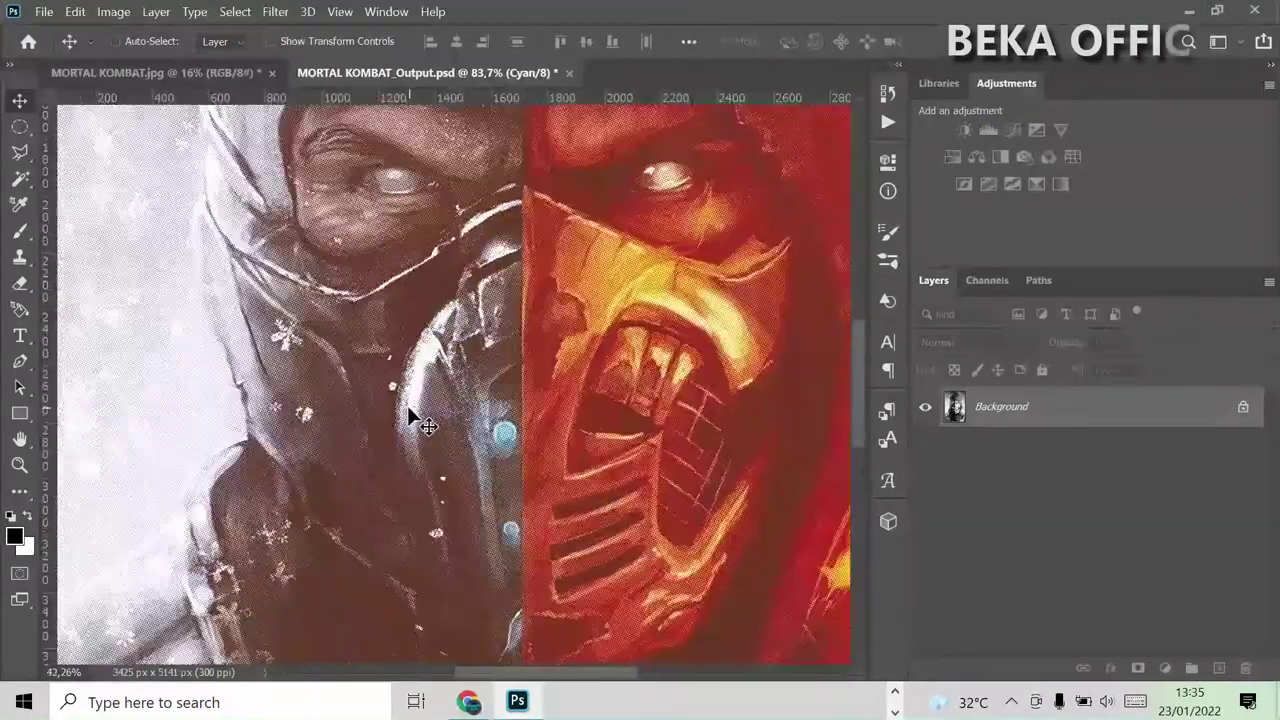
{"action": "scroll", "coordinate": [413, 401], "scroll_direction": "down", "scroll_amount": 1}
{"action": "scroll", "coordinate": [404, 409], "scroll_direction": "down", "scroll_amount": 2}
{"action": "scroll", "coordinate": [404, 412], "scroll_direction": "up", "scroll_amount": 1}
{"action": "scroll", "coordinate": [404, 412], "scroll_direction": "up", "scroll_amount": 1}
{"action": "scroll", "coordinate": [404, 412], "scroll_direction": "down", "scroll_amount": 1}
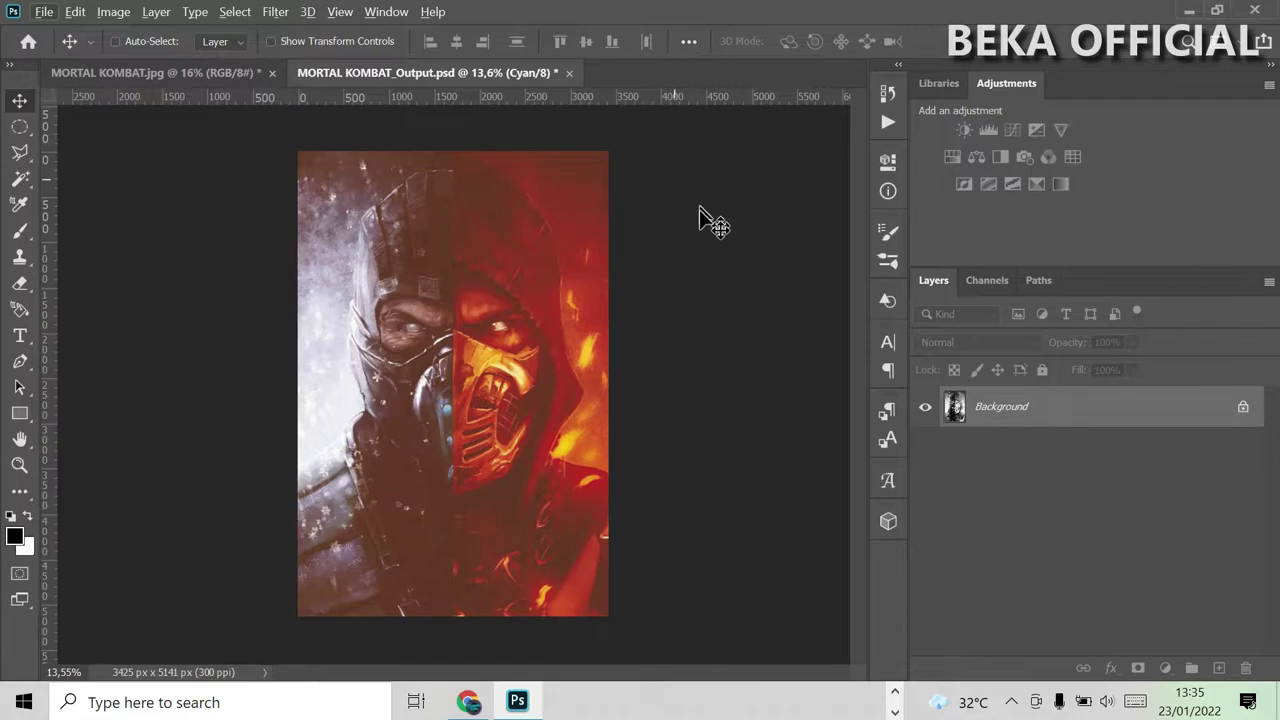
{"action": "left_click", "coordinate": [136, 13]}
{"action": "mouse_move", "coordinate": [127, 31]}
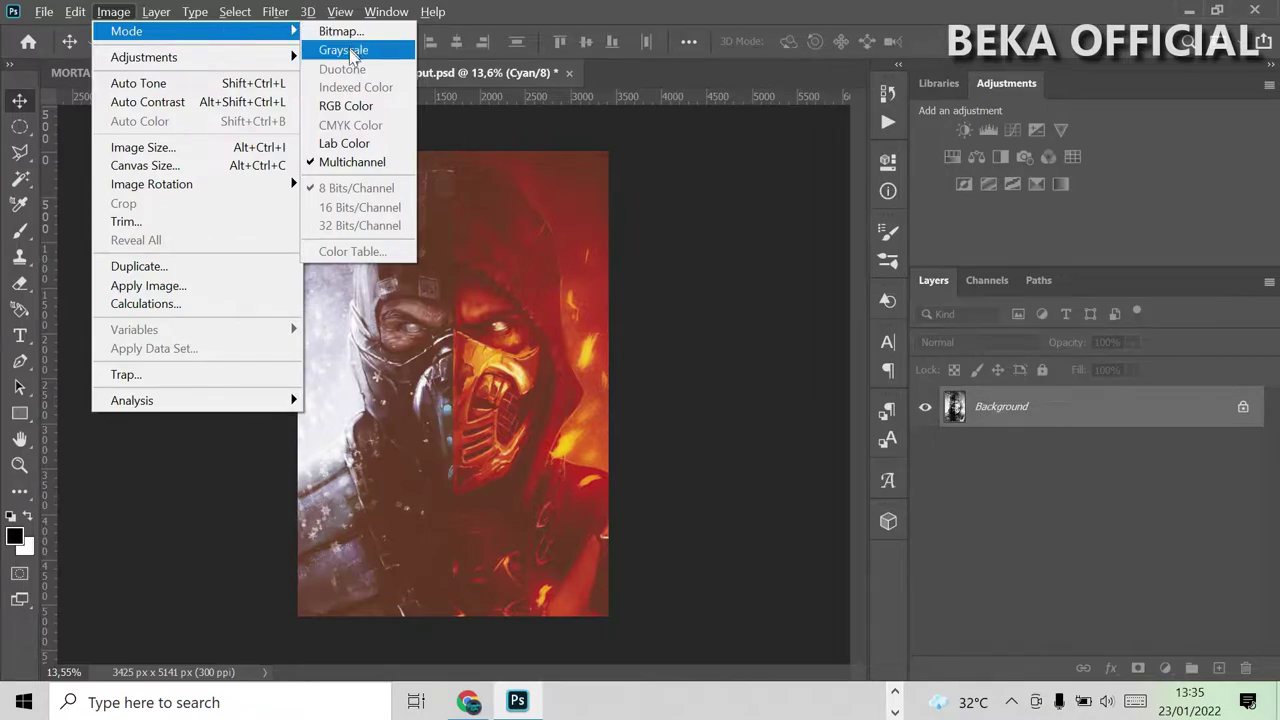
- Convert MORTAL KOMBAT_Output.psd to RGB Color and zoom in on the halftone dots
{"action": "left_click", "coordinate": [366, 110]}
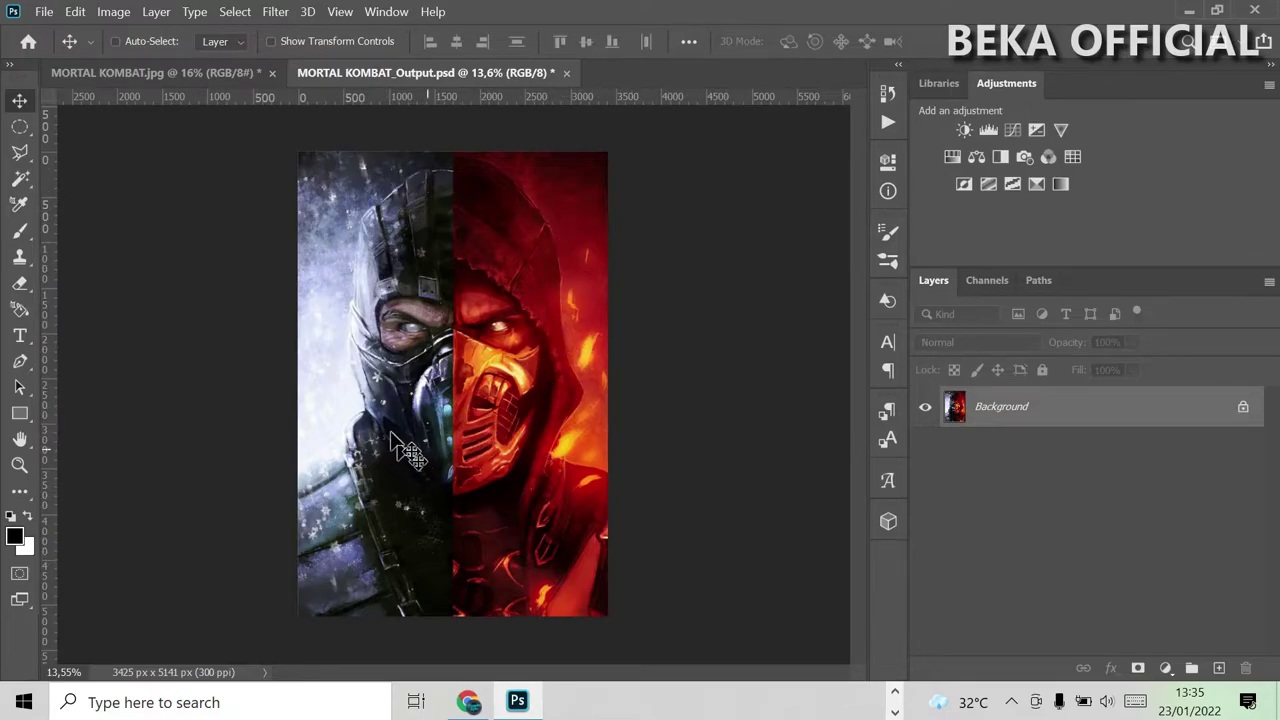
{"action": "scroll", "coordinate": [404, 406], "scroll_direction": "up", "scroll_amount": 1}
{"action": "scroll", "coordinate": [404, 406], "scroll_direction": "up", "scroll_amount": 1}
{"action": "scroll", "coordinate": [404, 406], "scroll_direction": "up", "scroll_amount": 2}
{"action": "scroll", "coordinate": [404, 406], "scroll_direction": "up", "scroll_amount": 3}
{"action": "scroll", "coordinate": [404, 406], "scroll_direction": "up", "scroll_amount": 2}
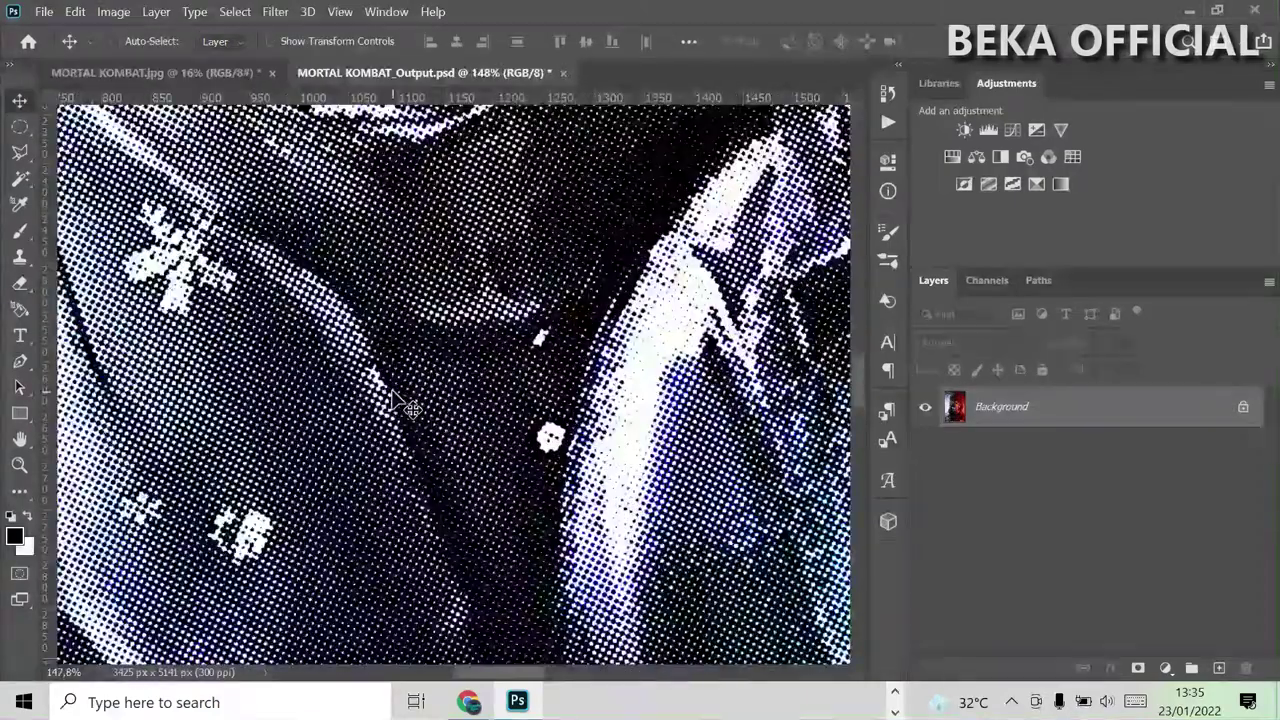
{"action": "scroll", "coordinate": [470, 260], "scroll_direction": "up", "scroll_amount": 2}
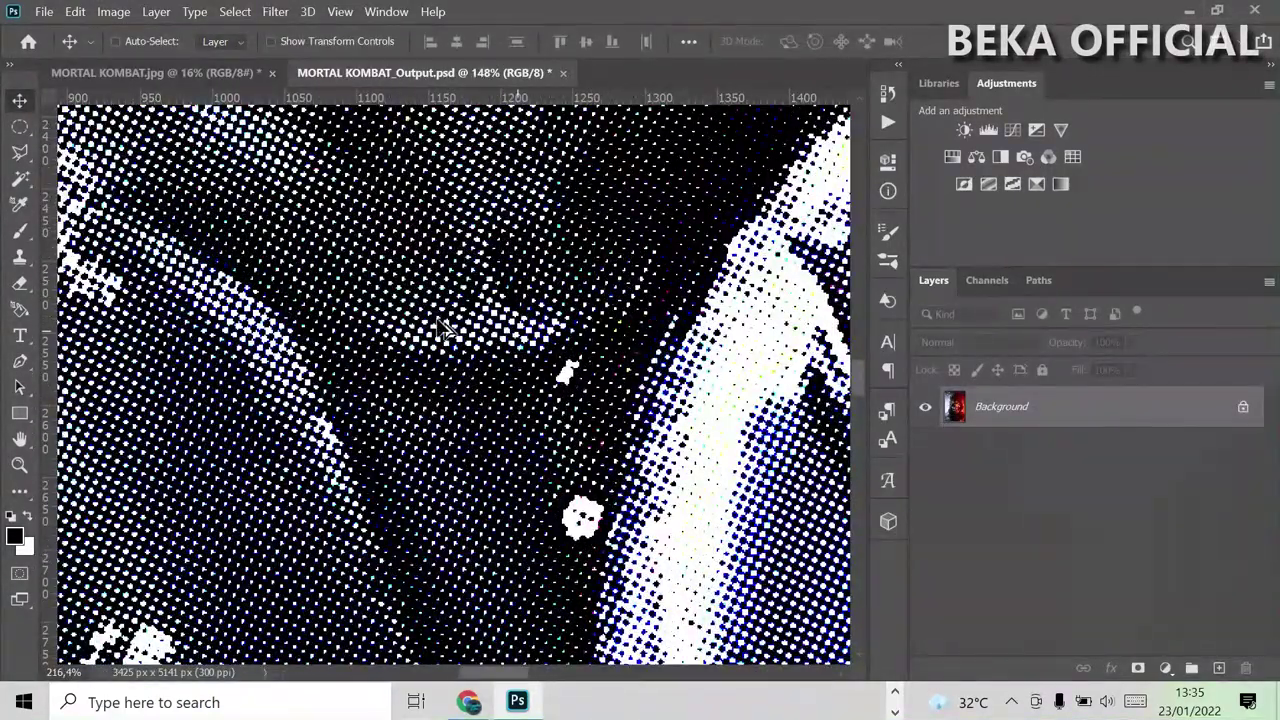
{"action": "scroll", "coordinate": [415, 270], "scroll_direction": "up", "scroll_amount": 1}
{"action": "scroll", "coordinate": [415, 270], "scroll_direction": "up", "scroll_amount": 2}
{"action": "scroll", "coordinate": [415, 270], "scroll_direction": "up", "scroll_amount": 2}
{"action": "scroll", "coordinate": [418, 272], "scroll_direction": "up", "scroll_amount": 1}
{"action": "scroll", "coordinate": [418, 272], "scroll_direction": "down", "scroll_amount": 1}
{"action": "scroll", "coordinate": [418, 272], "scroll_direction": "down", "scroll_amount": 2}
{"action": "scroll", "coordinate": [418, 272], "scroll_direction": "down", "scroll_amount": 1}
{"action": "scroll", "coordinate": [418, 272], "scroll_direction": "down", "scroll_amount": 3}
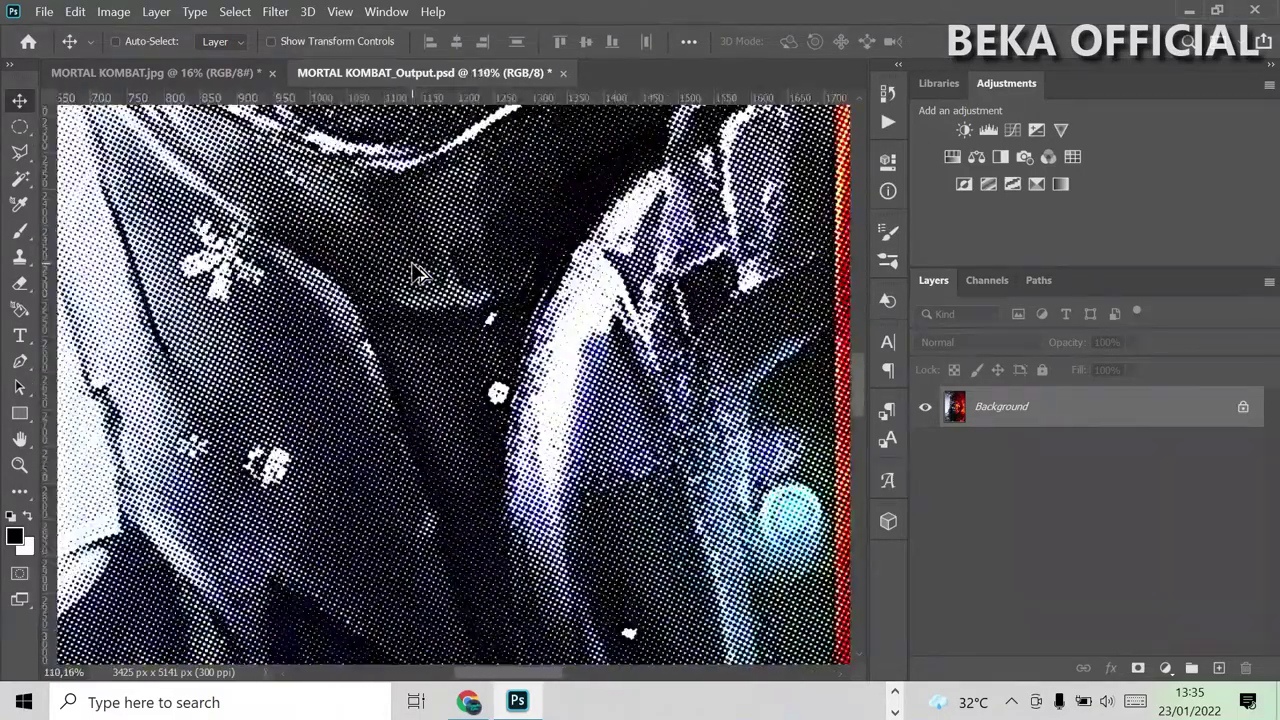
{"action": "scroll", "coordinate": [418, 272], "scroll_direction": "down", "scroll_amount": 2}
{"action": "scroll", "coordinate": [418, 272], "scroll_direction": "down", "scroll_amount": 2}
{"action": "scroll", "coordinate": [418, 272], "scroll_direction": "down", "scroll_amount": 1}
{"action": "scroll", "coordinate": [440, 300], "scroll_direction": "down", "scroll_amount": 1}
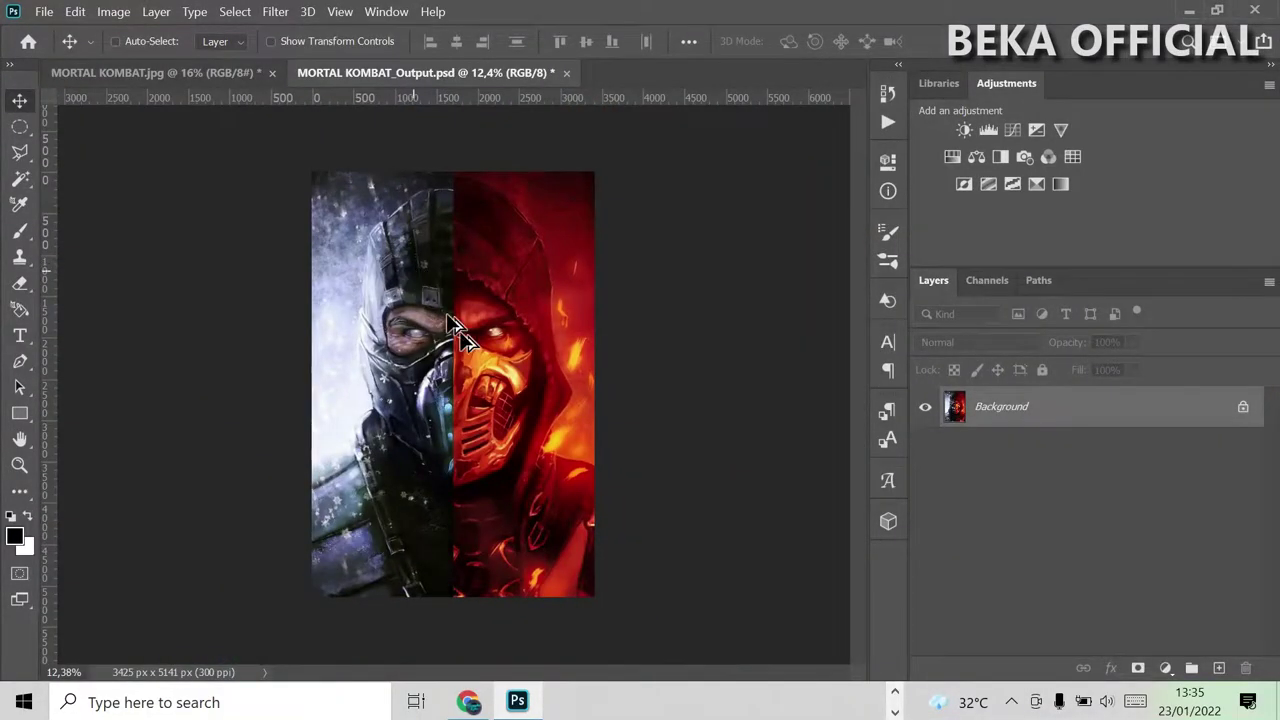
{"action": "scroll", "coordinate": [491, 477], "scroll_direction": "up", "scroll_amount": 2}
{"action": "scroll", "coordinate": [440, 420], "scroll_direction": "down", "scroll_amount": 2}
{"action": "scroll", "coordinate": [375, 370], "scroll_direction": "up", "scroll_amount": 2}
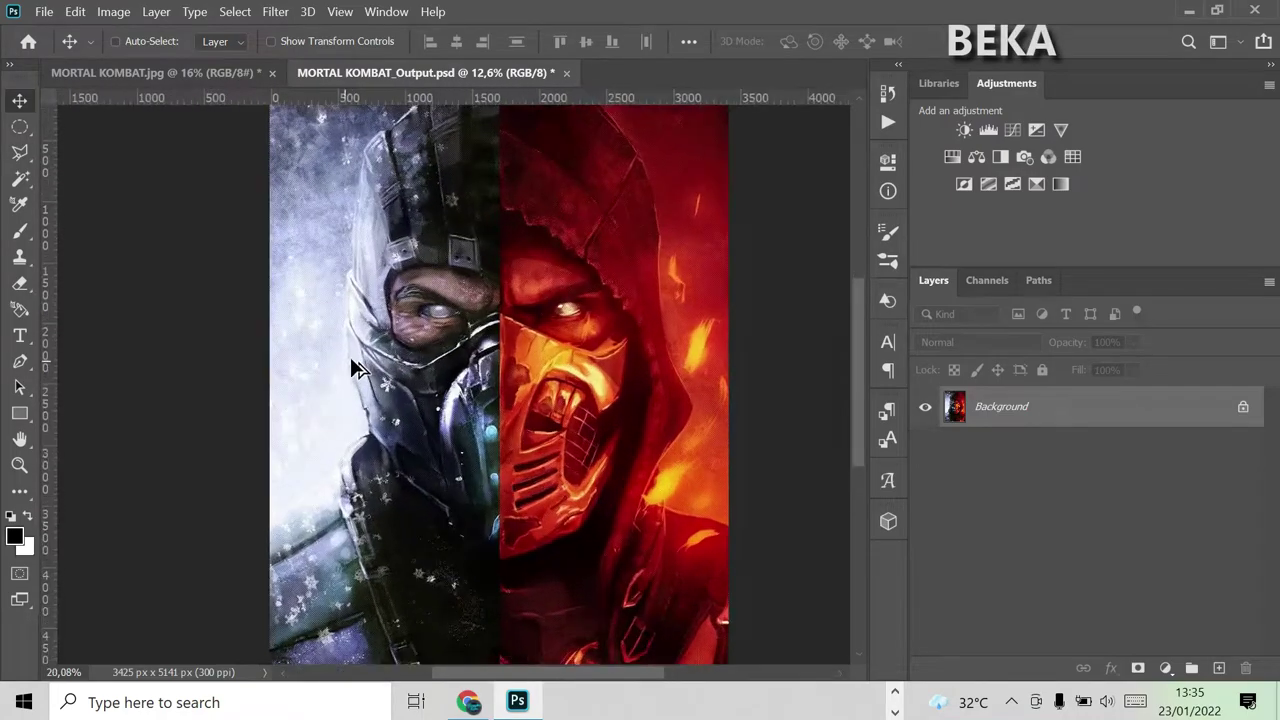
{"action": "scroll", "coordinate": [360, 345], "scroll_direction": "down", "scroll_amount": 2}
{"action": "scroll", "coordinate": [435, 200], "scroll_direction": "up", "scroll_amount": 1}
{"action": "scroll", "coordinate": [450, 219], "scroll_direction": "up", "scroll_amount": 1}
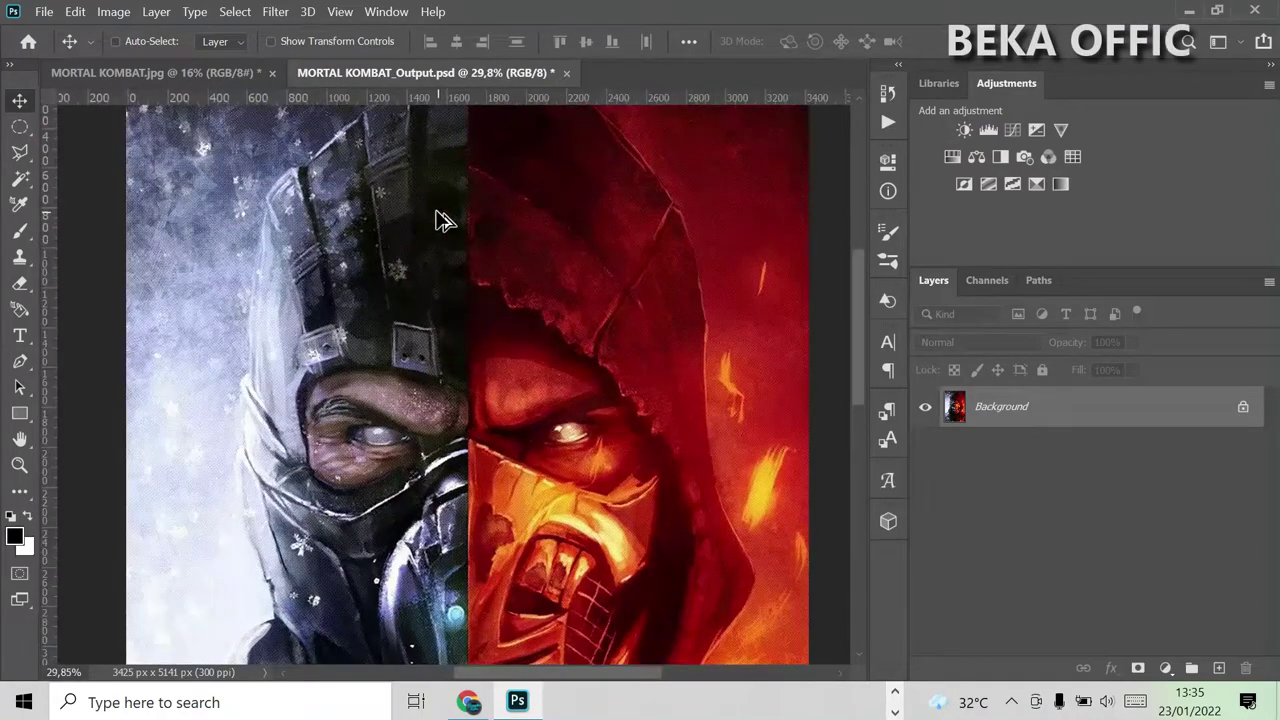
{"action": "scroll", "coordinate": [440, 220], "scroll_direction": "up", "scroll_amount": 1}
{"action": "scroll", "coordinate": [434, 220], "scroll_direction": "down", "scroll_amount": 2}
{"action": "scroll", "coordinate": [432, 220], "scroll_direction": "down", "scroll_amount": 2}
{"action": "scroll", "coordinate": [517, 551], "scroll_direction": "down", "scroll_amount": 2}
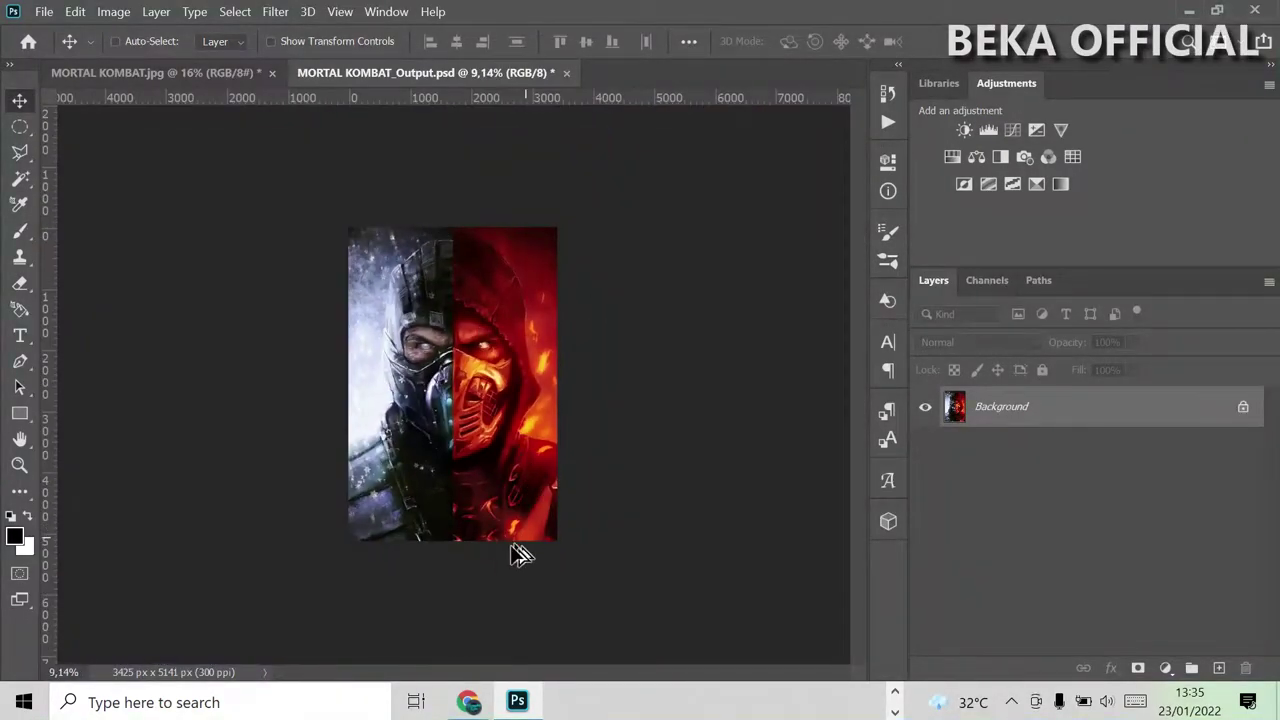
{"action": "scroll", "coordinate": [457, 514], "scroll_direction": "up", "scroll_amount": 2}
{"action": "scroll", "coordinate": [457, 514], "scroll_direction": "up", "scroll_amount": 1}
{"action": "scroll", "coordinate": [463, 510], "scroll_direction": "down", "scroll_amount": 2}
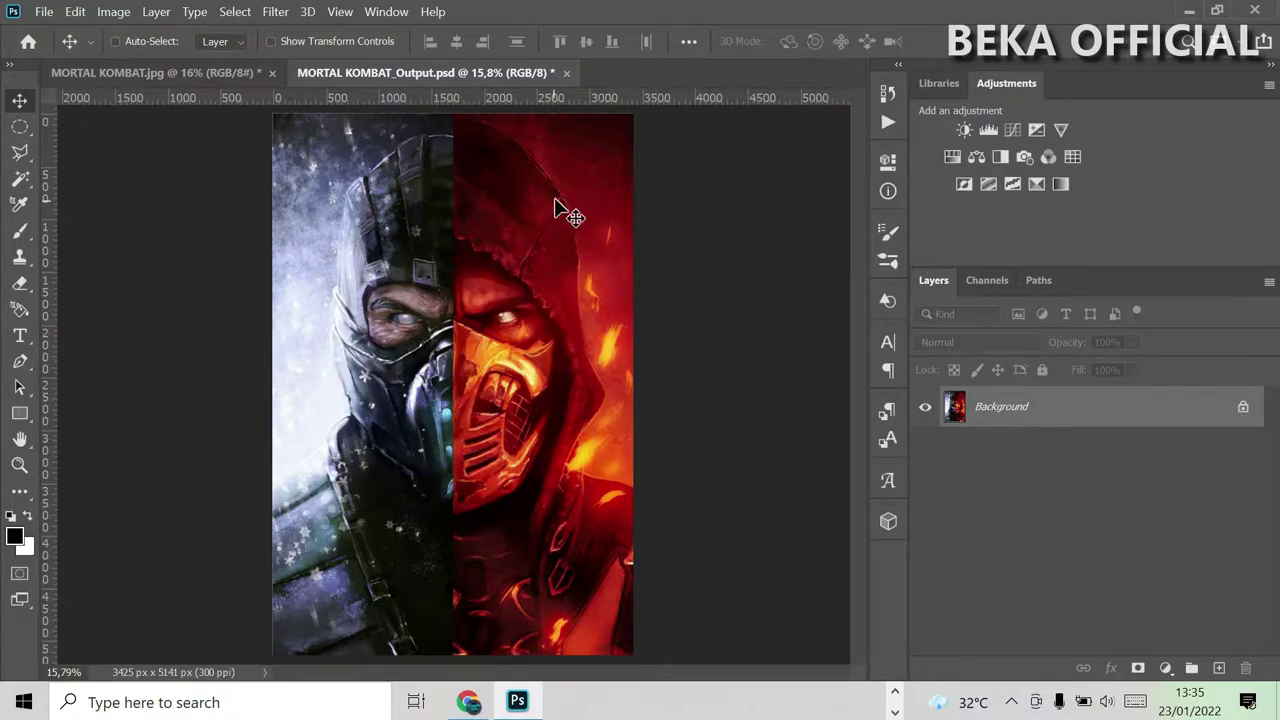
{"action": "left_click", "coordinate": [898, 68]}
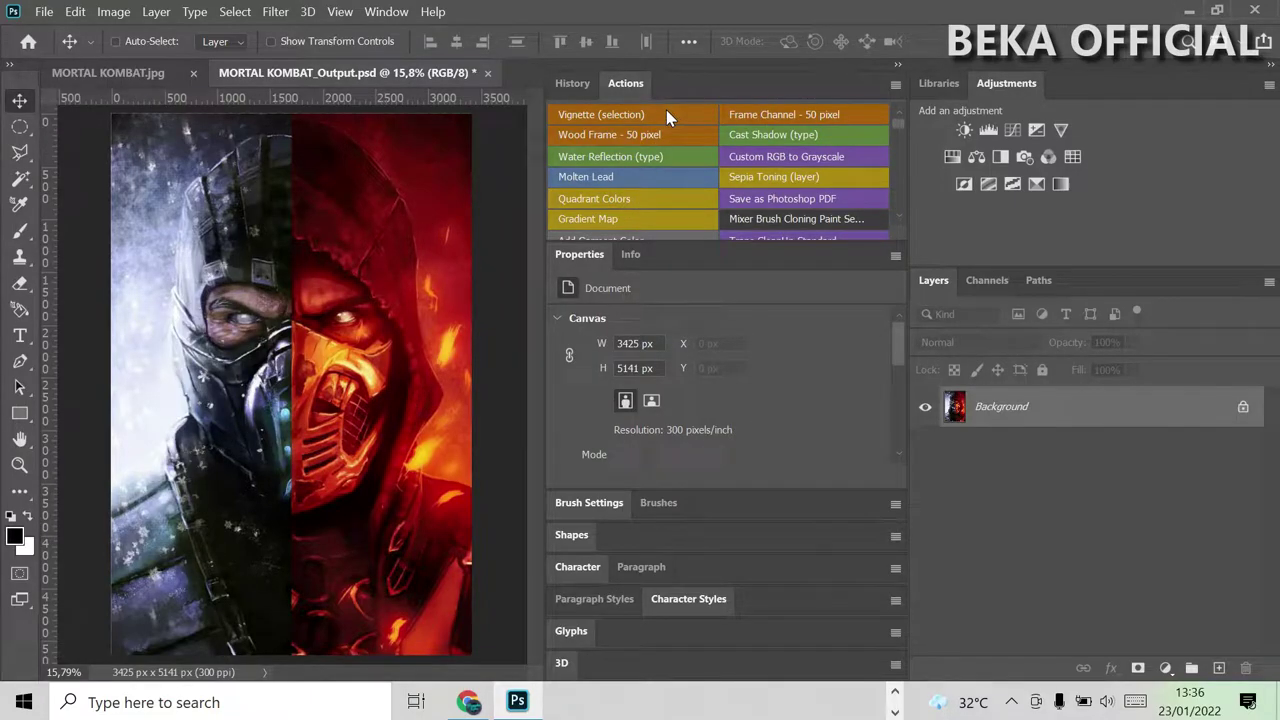
- Scroll the Actions panel until Knockout - Quick Black is in view
{"action": "scroll", "coordinate": [666, 110], "scroll_direction": "down", "scroll_amount": 1}
{"action": "scroll", "coordinate": [666, 110], "scroll_direction": "down", "scroll_amount": 1}
{"action": "scroll", "coordinate": [666, 110], "scroll_direction": "down", "scroll_amount": 2}
{"action": "scroll", "coordinate": [666, 110], "scroll_direction": "up", "scroll_amount": 2}
{"action": "scroll", "coordinate": [666, 110], "scroll_direction": "up", "scroll_amount": 1}
{"action": "scroll", "coordinate": [666, 112], "scroll_direction": "up", "scroll_amount": 1}
{"action": "scroll", "coordinate": [666, 112], "scroll_direction": "down", "scroll_amount": 1}
{"action": "scroll", "coordinate": [666, 112], "scroll_direction": "up", "scroll_amount": 1}
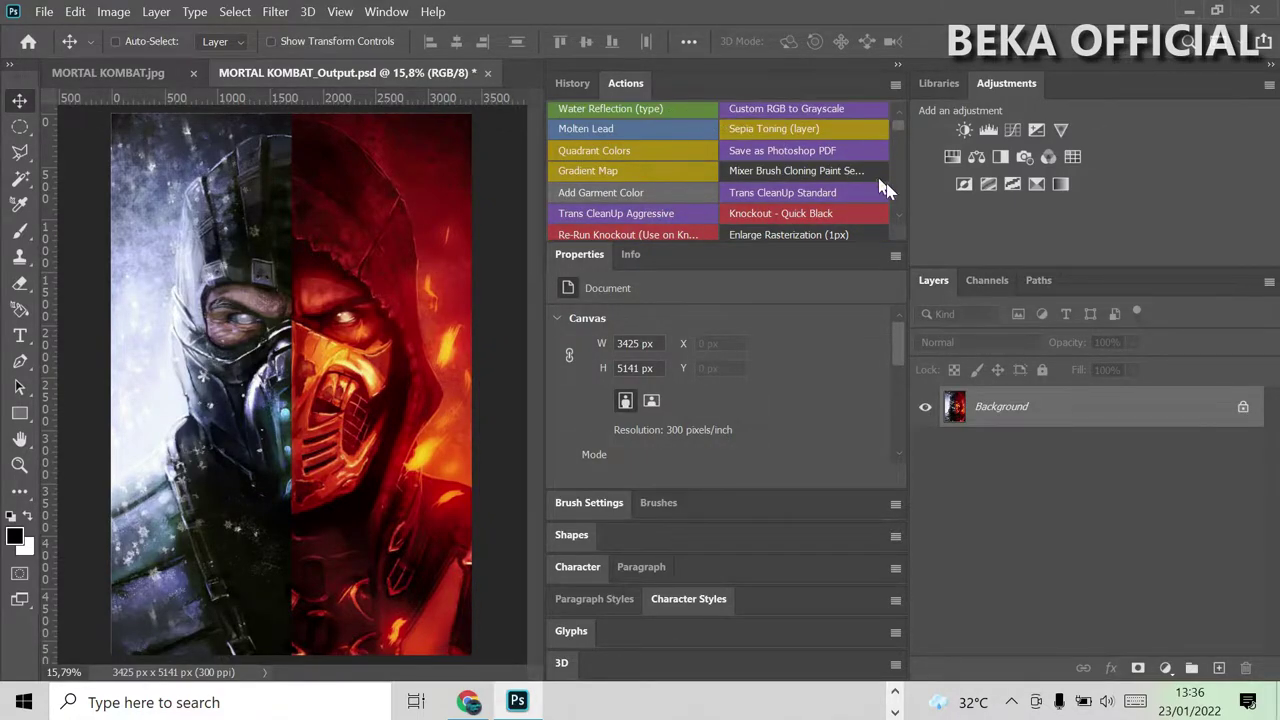
- Run Knockout - Quick Black, accepting the Quick Black layer, Quick Black Knockout group and black Color Fill 1
{"action": "left_click", "coordinate": [766, 220]}
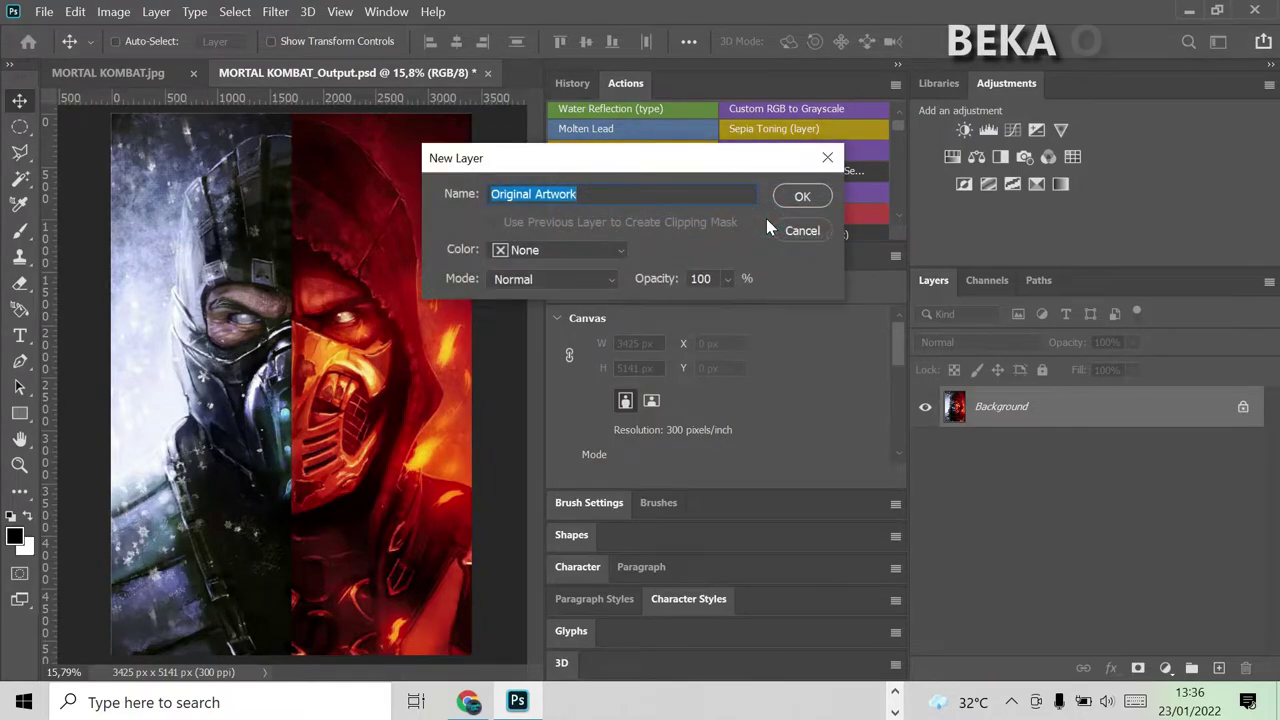
{"action": "left_click", "coordinate": [803, 198]}
{"action": "left_click", "coordinate": [772, 212]}
{"action": "left_click", "coordinate": [812, 206]}
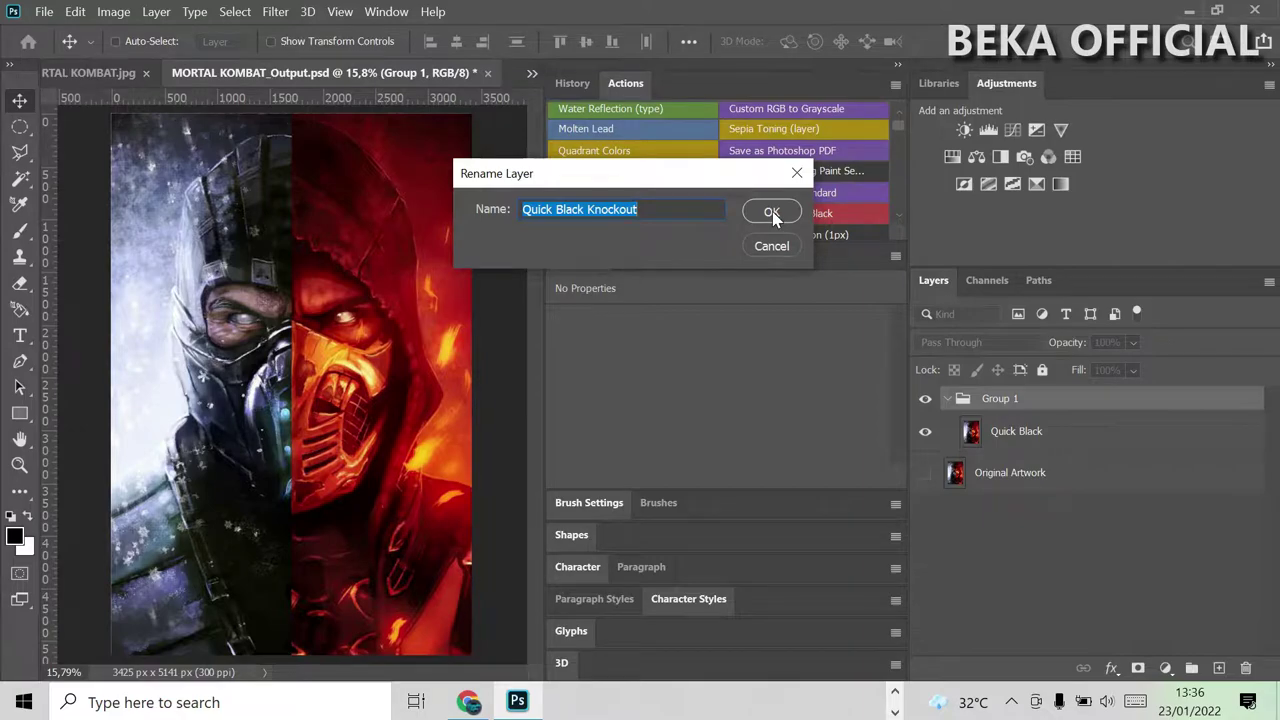
{"action": "left_click", "coordinate": [772, 211]}
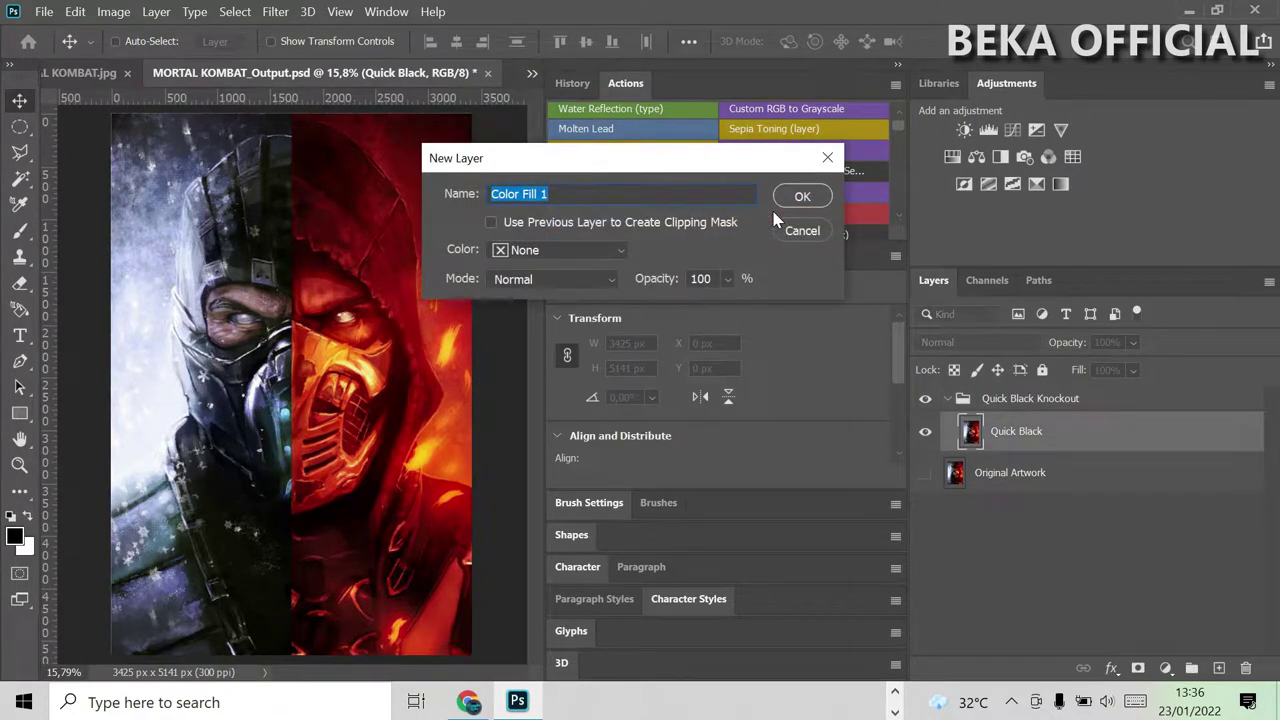
{"action": "left_click", "coordinate": [803, 196]}
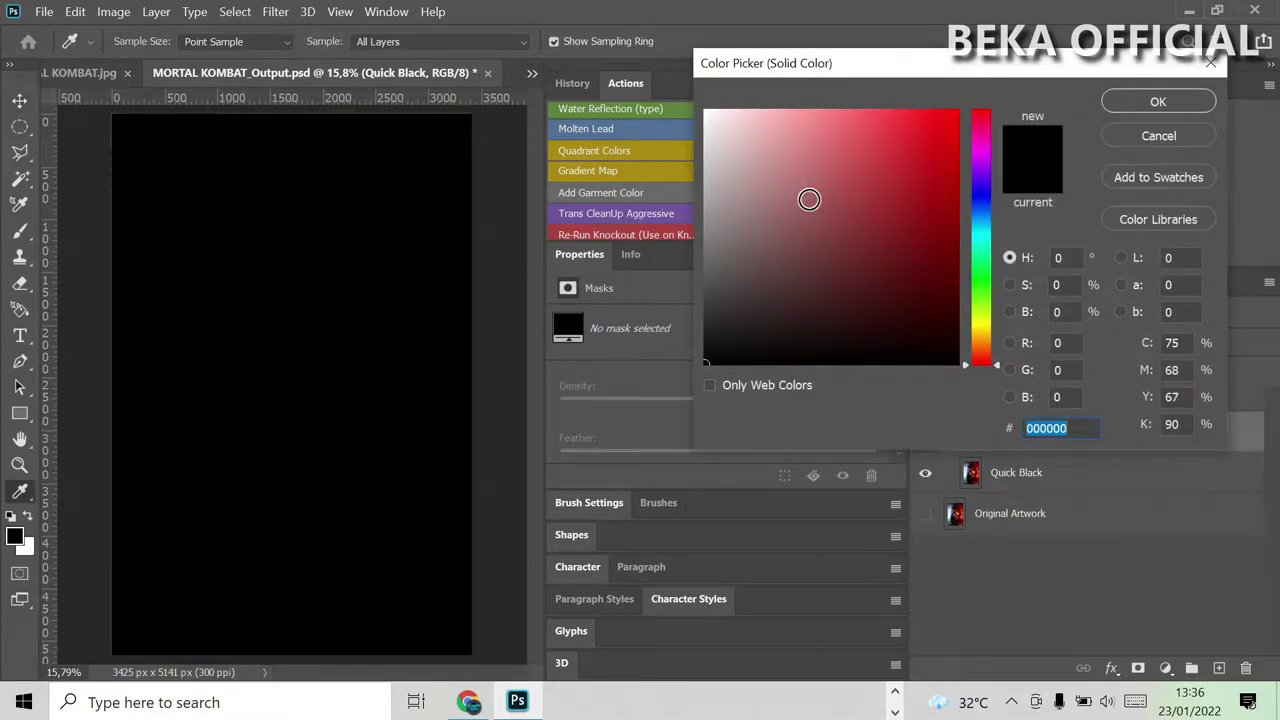
{"action": "left_click", "coordinate": [1158, 108]}
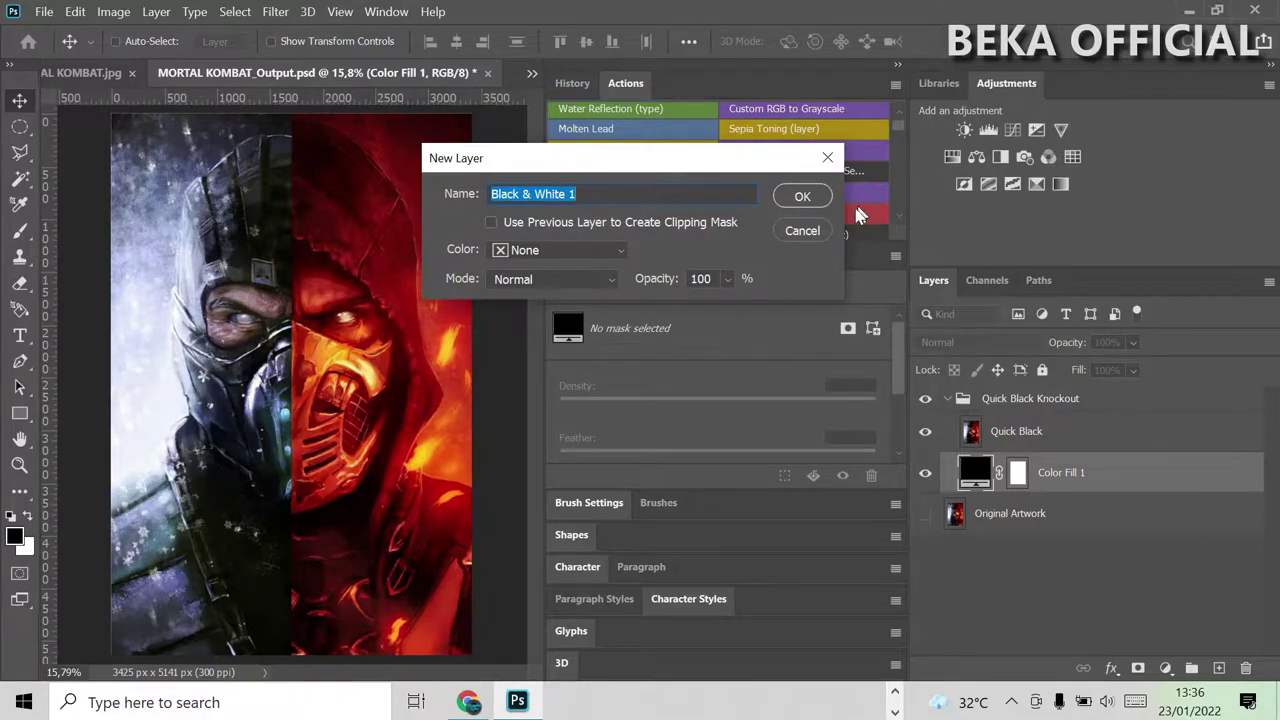
- Accept the Black and White, Group 1 and Rename Layer dialogs, keeping the name Knockout - Quick Black
{"action": "left_click", "coordinate": [803, 196]}
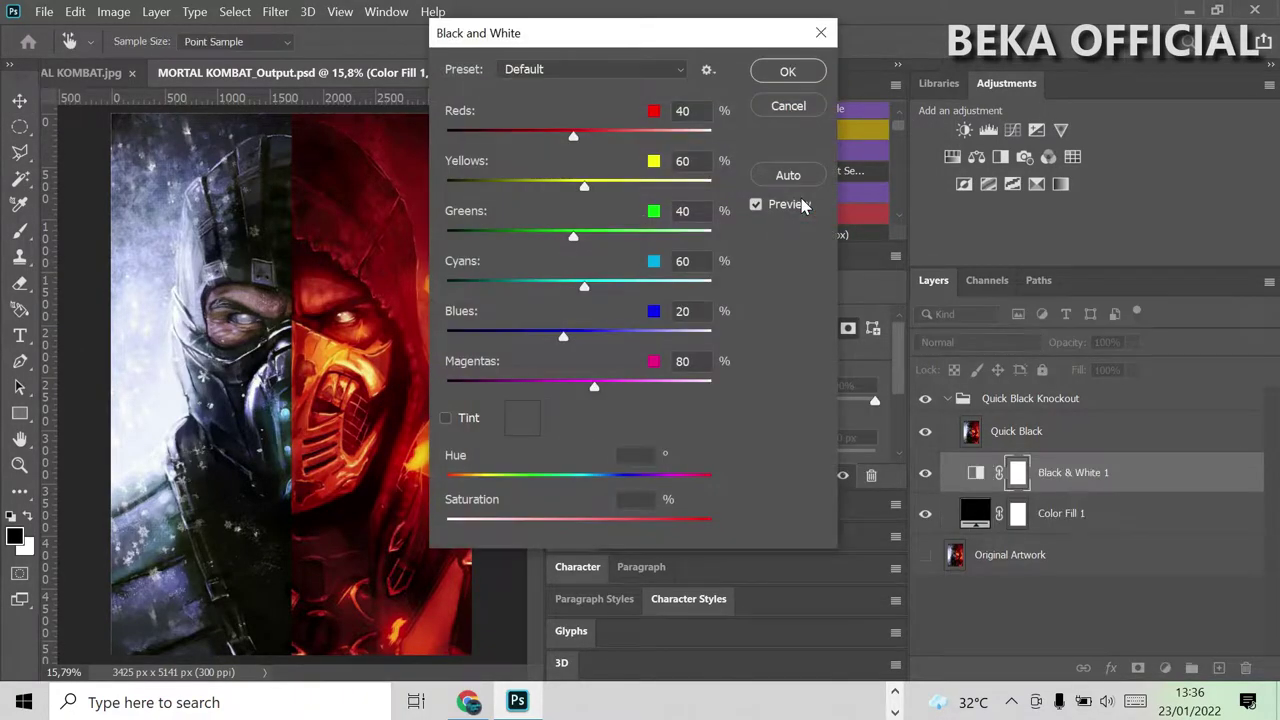
{"action": "left_click", "coordinate": [788, 72]}
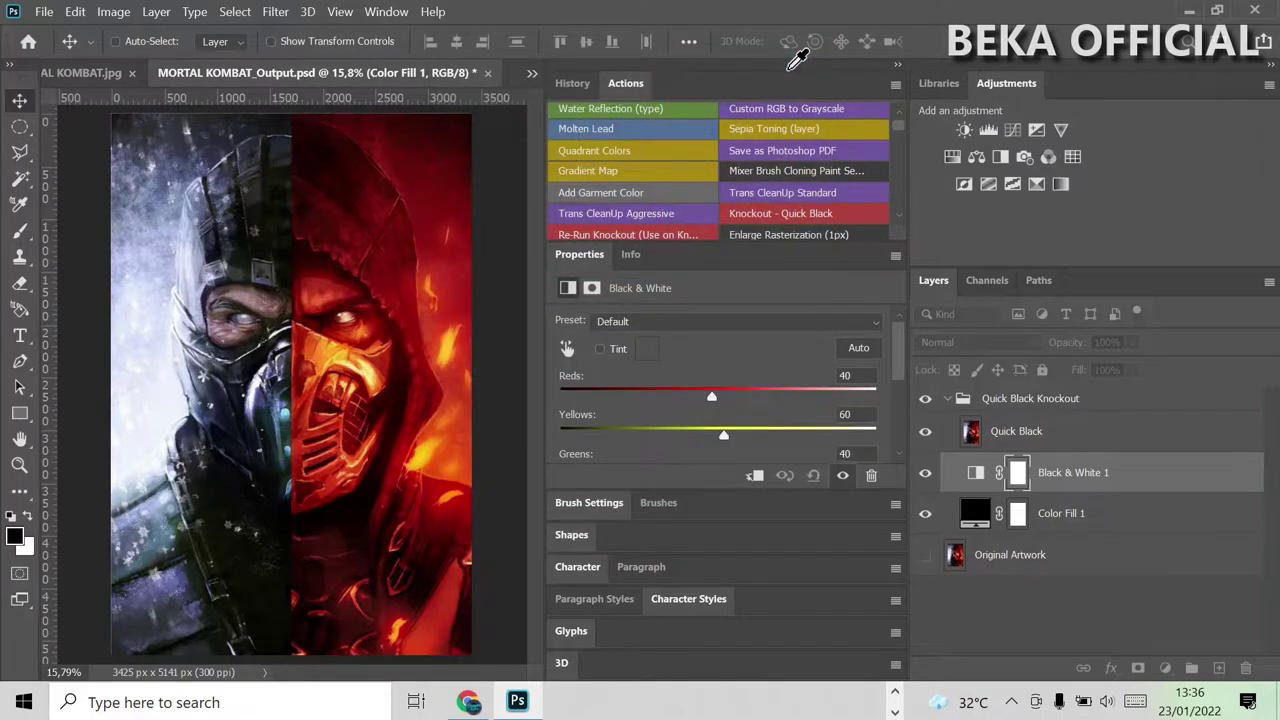
{"action": "left_click", "coordinate": [788, 72]}
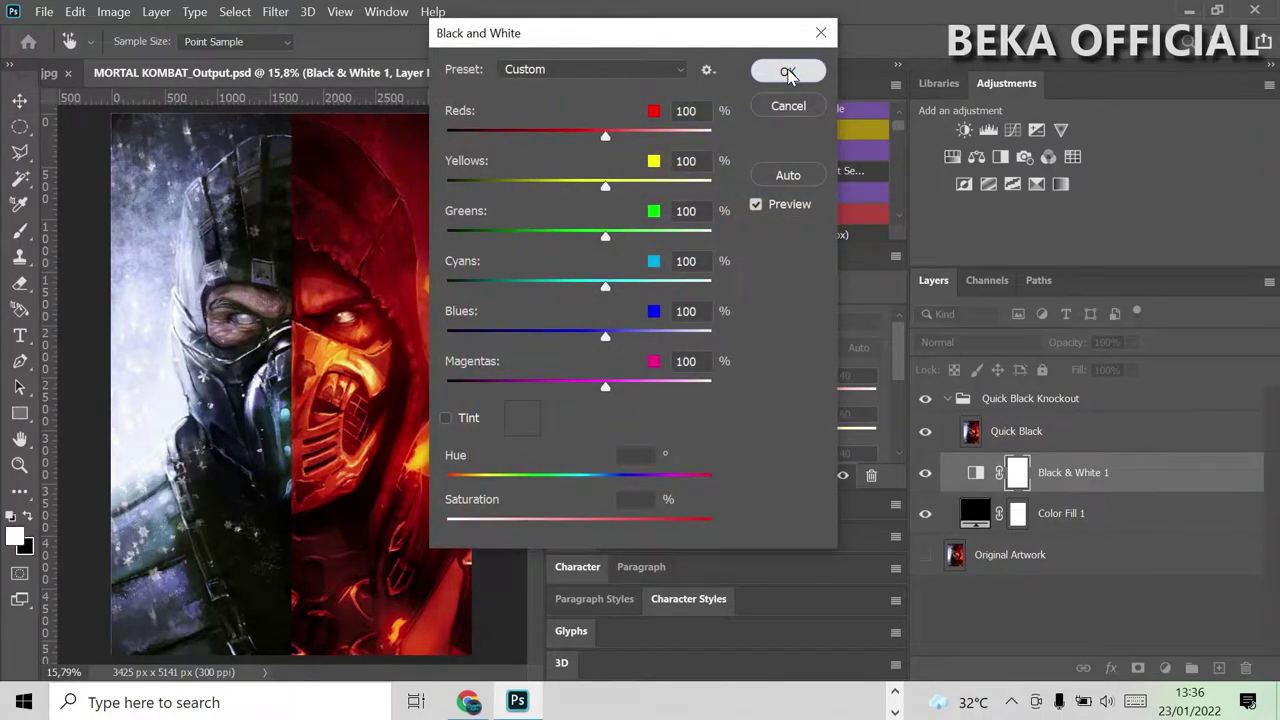
{"action": "left_click", "coordinate": [788, 72]}
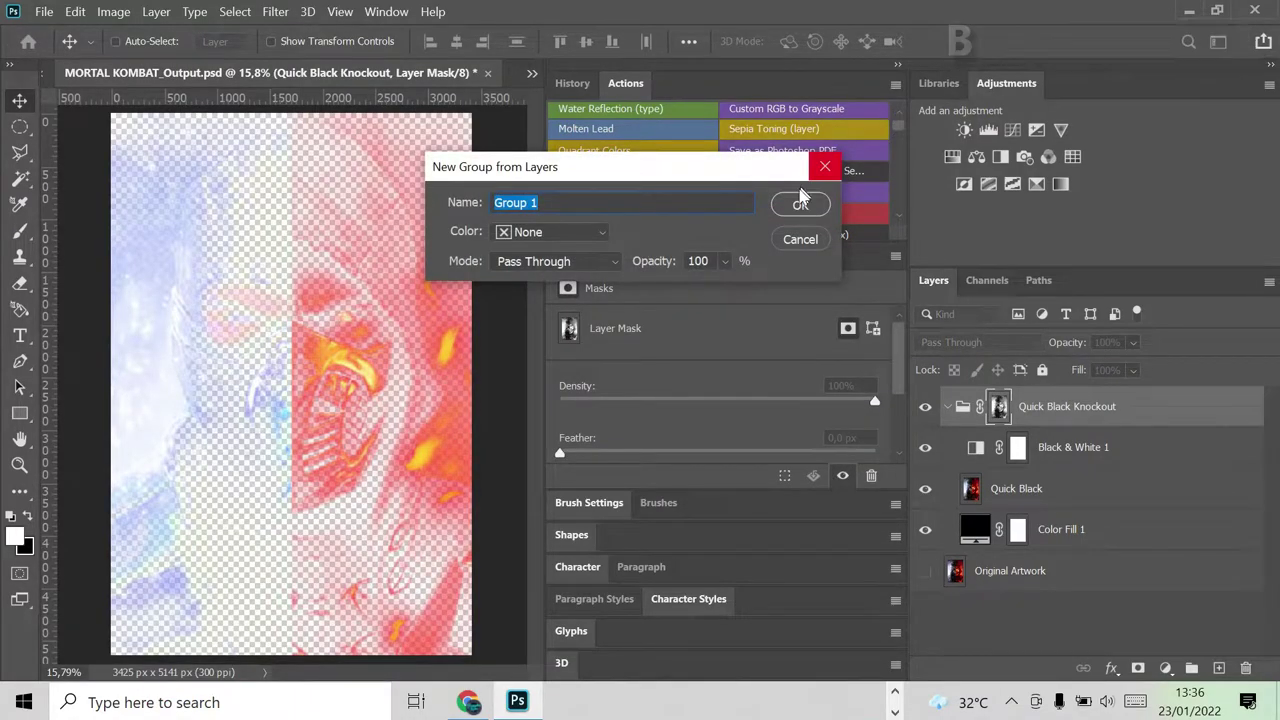
{"action": "left_click", "coordinate": [795, 205]}
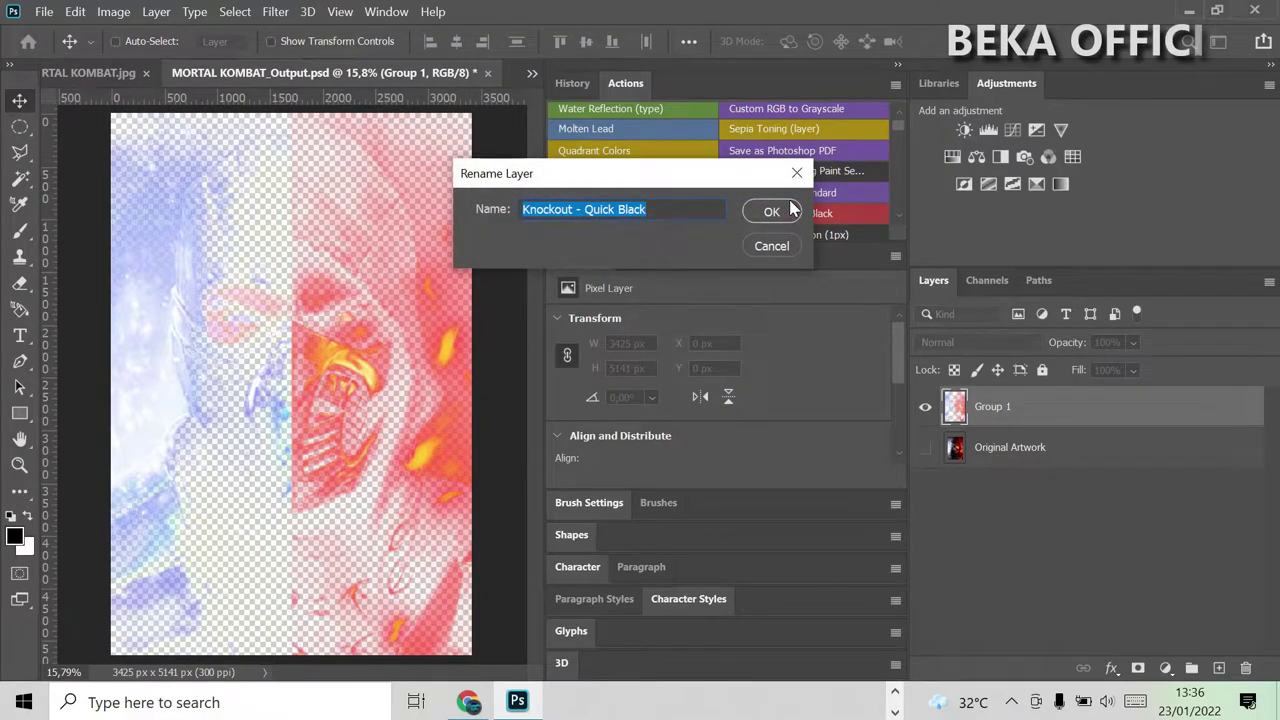
{"action": "left_click", "coordinate": [780, 216]}
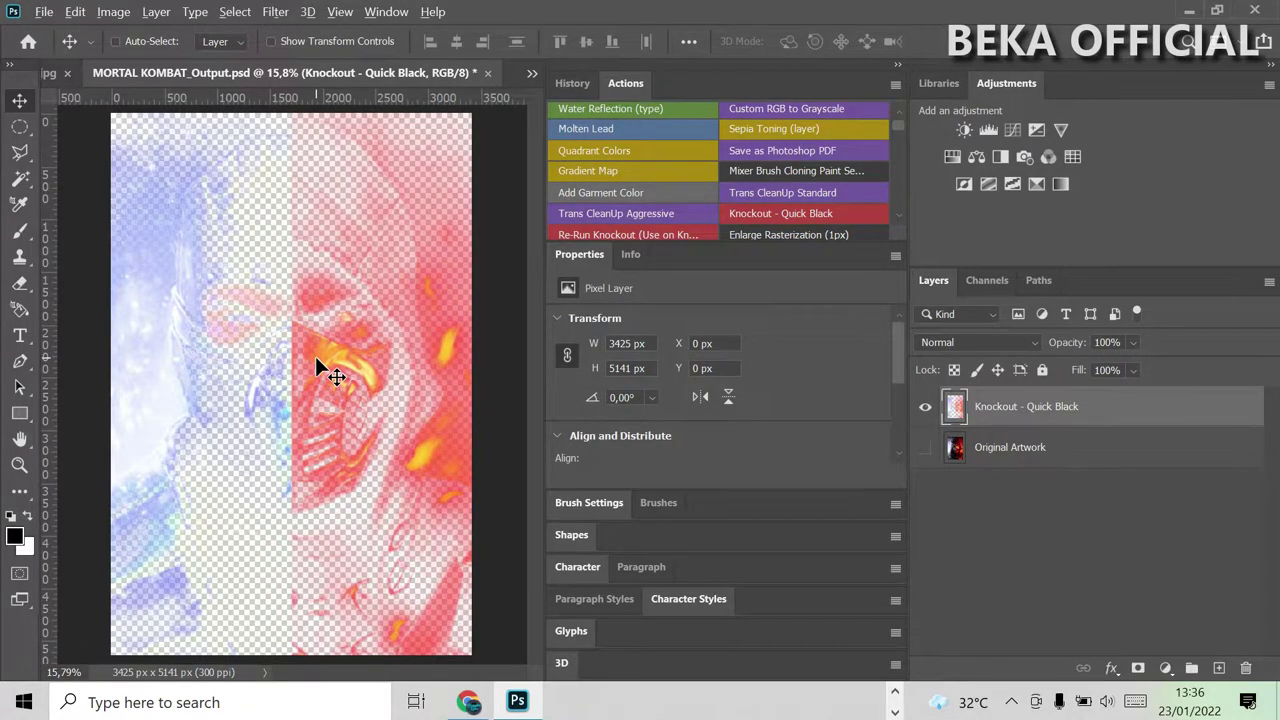
- Zoom in and out to inspect the merged halftone knockout
{"action": "scroll", "coordinate": [316, 362], "scroll_direction": "up", "scroll_amount": 3}
{"action": "scroll", "coordinate": [316, 362], "scroll_direction": "up", "scroll_amount": 2}
{"action": "scroll", "coordinate": [316, 362], "scroll_direction": "up", "scroll_amount": 3}
{"action": "scroll", "coordinate": [318, 364], "scroll_direction": "down", "scroll_amount": 2}
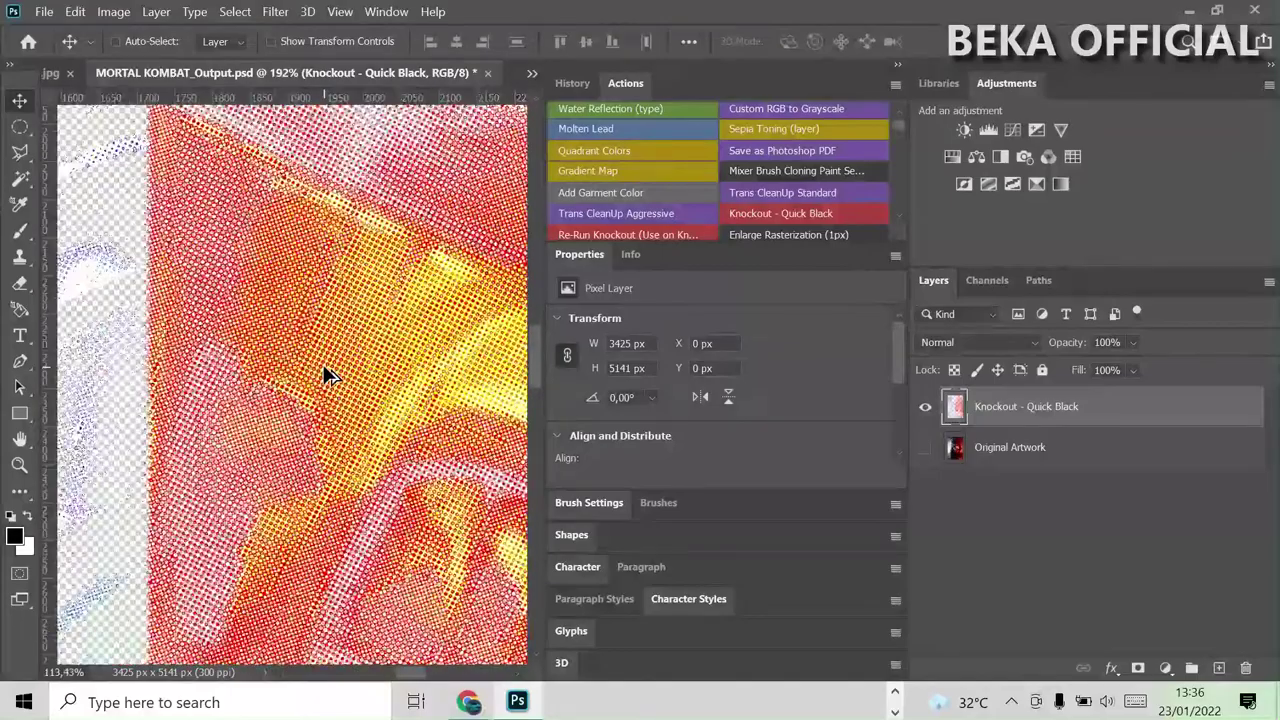
{"action": "scroll", "coordinate": [320, 367], "scroll_direction": "down", "scroll_amount": 2}
{"action": "scroll", "coordinate": [323, 370], "scroll_direction": "down", "scroll_amount": 2}
{"action": "scroll", "coordinate": [323, 368], "scroll_direction": "down", "scroll_amount": 3}
{"action": "scroll", "coordinate": [323, 368], "scroll_direction": "up", "scroll_amount": 2}
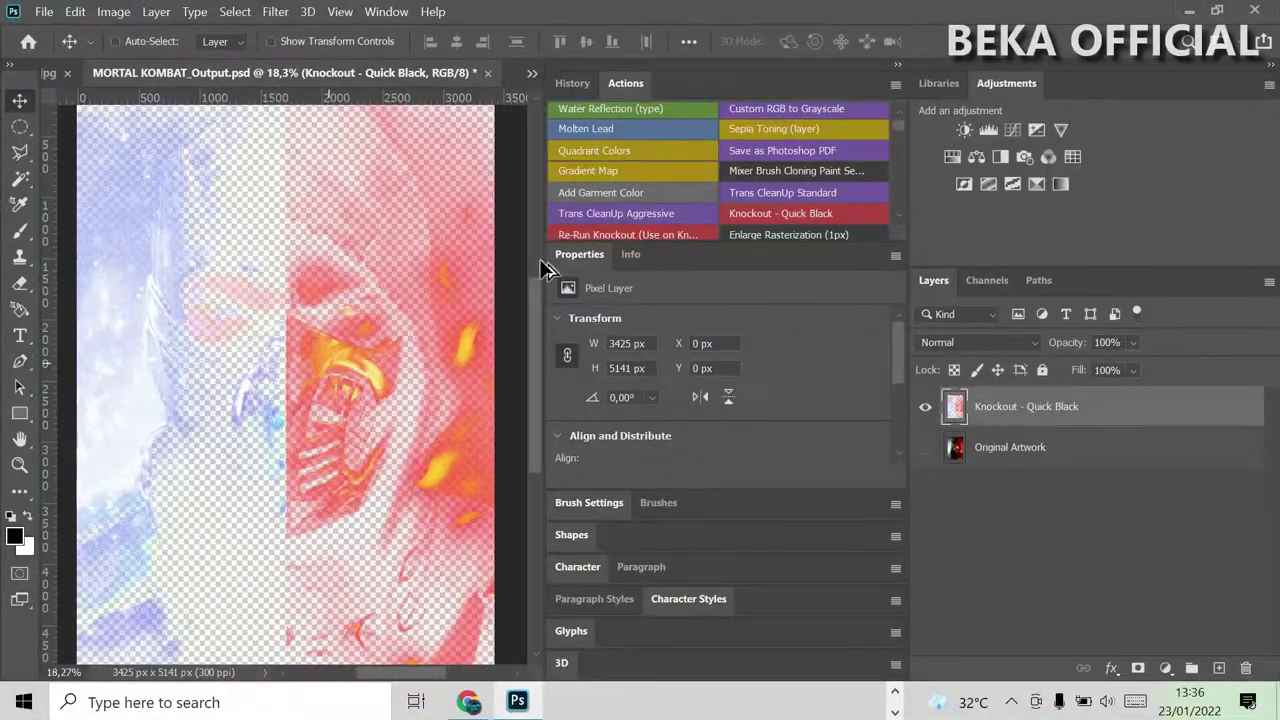
- Collapse the History, Actions and Properties panels to icons and bring up the fill/adjustment layer list
{"action": "left_click", "coordinate": [899, 68]}
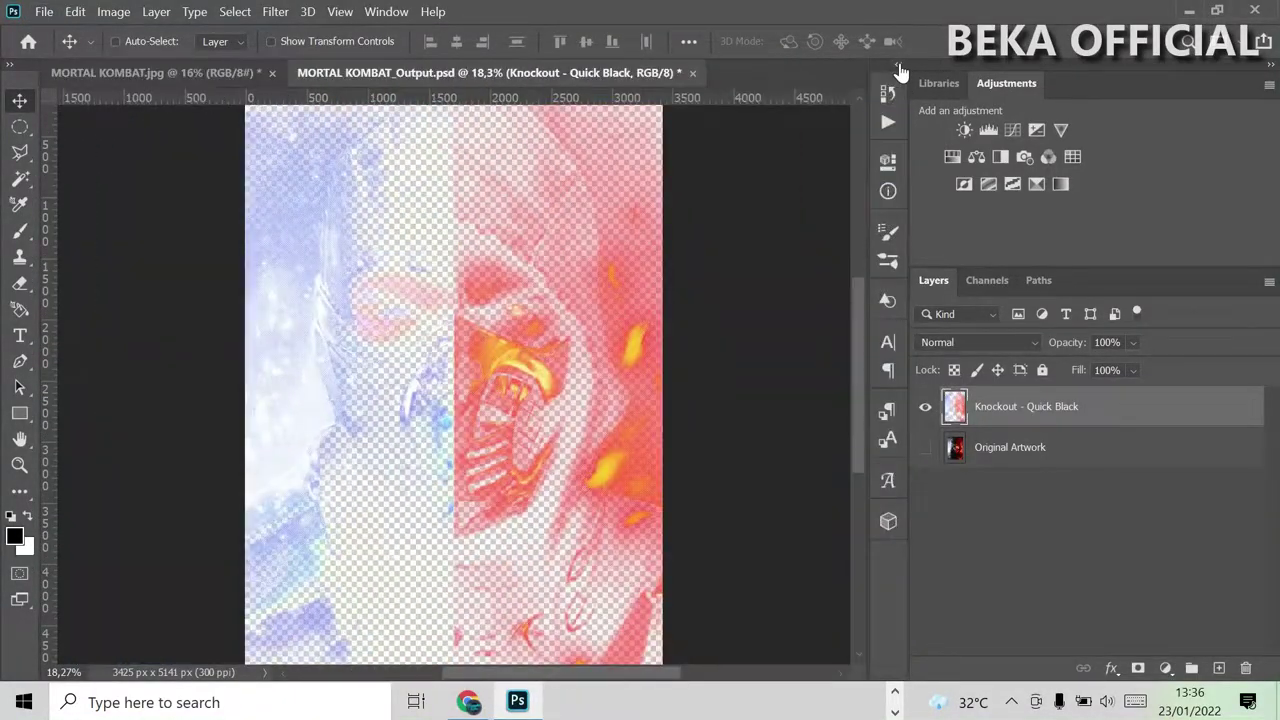
{"action": "scroll", "coordinate": [463, 337], "scroll_direction": "up", "scroll_amount": 2}
{"action": "scroll", "coordinate": [463, 337], "scroll_direction": "down", "scroll_amount": 3}
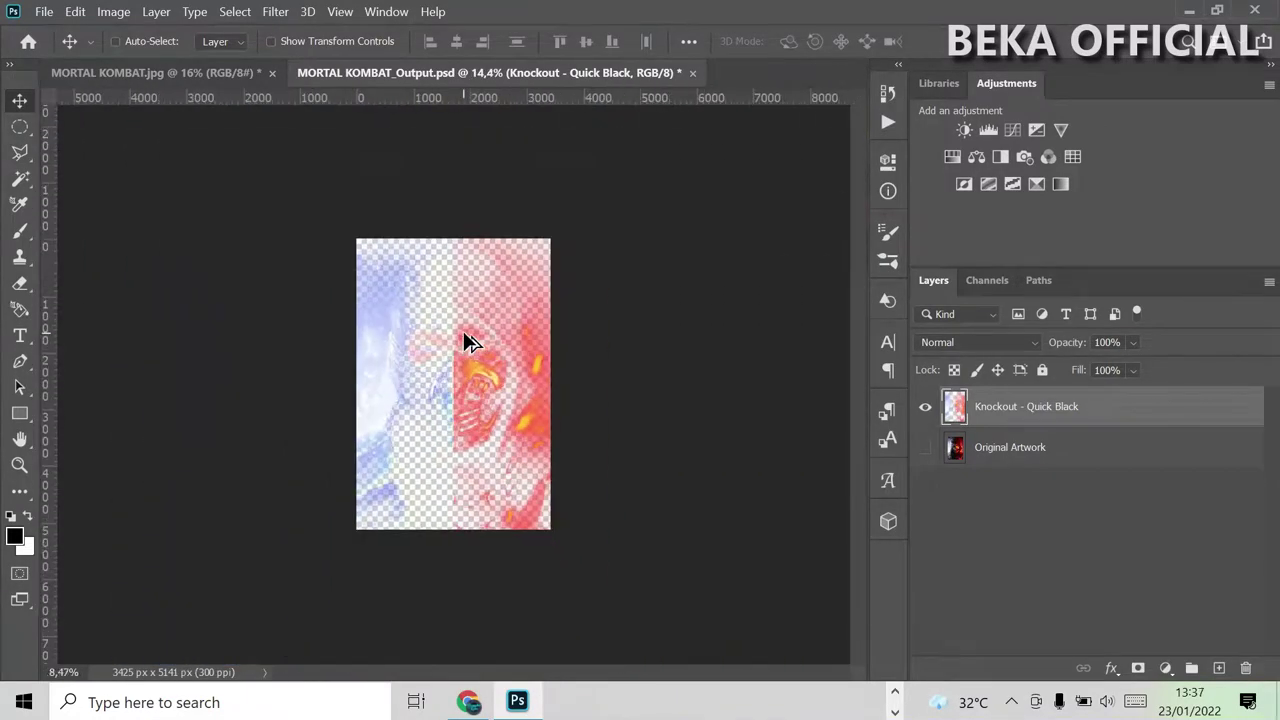
{"action": "scroll", "coordinate": [465, 339], "scroll_direction": "up", "scroll_amount": 2}
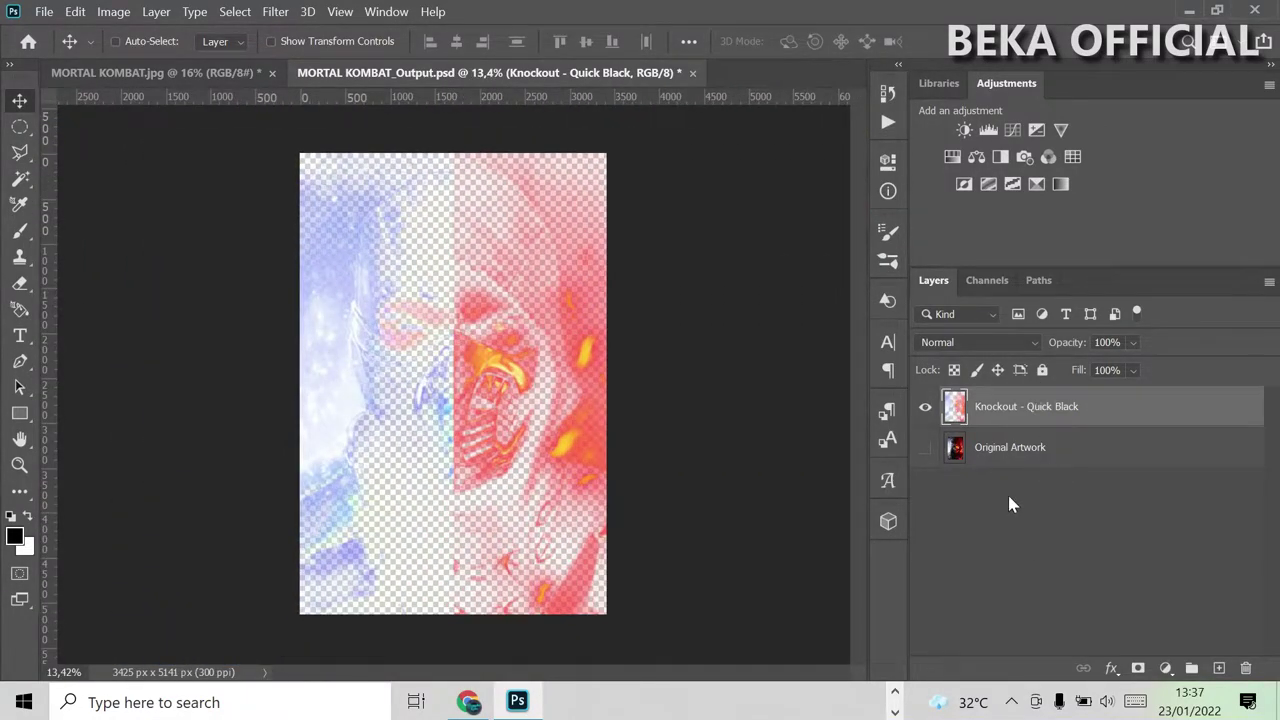
{"action": "left_click", "coordinate": [1166, 669]}
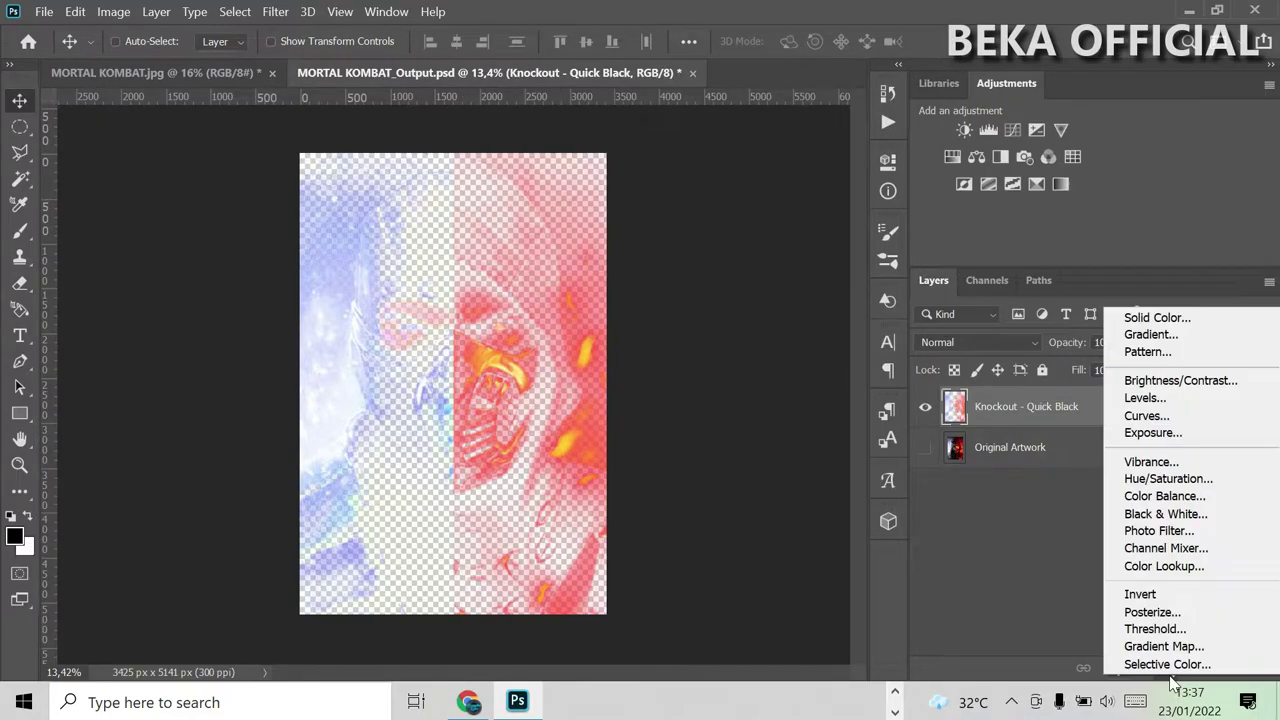
- Add a near-black (030000) Solid Color fill layer and drag it beneath Knockout - Quick Black
{"action": "left_click", "coordinate": [1235, 317]}
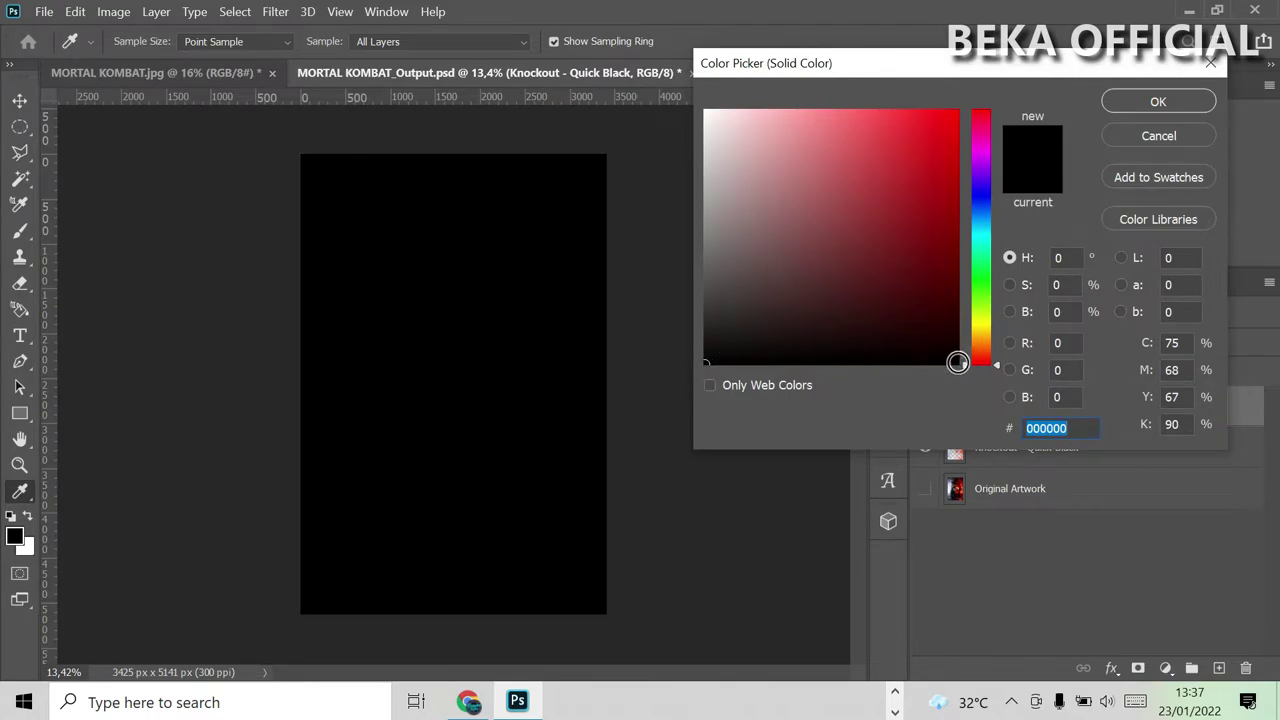
{"action": "left_click", "coordinate": [957, 362]}
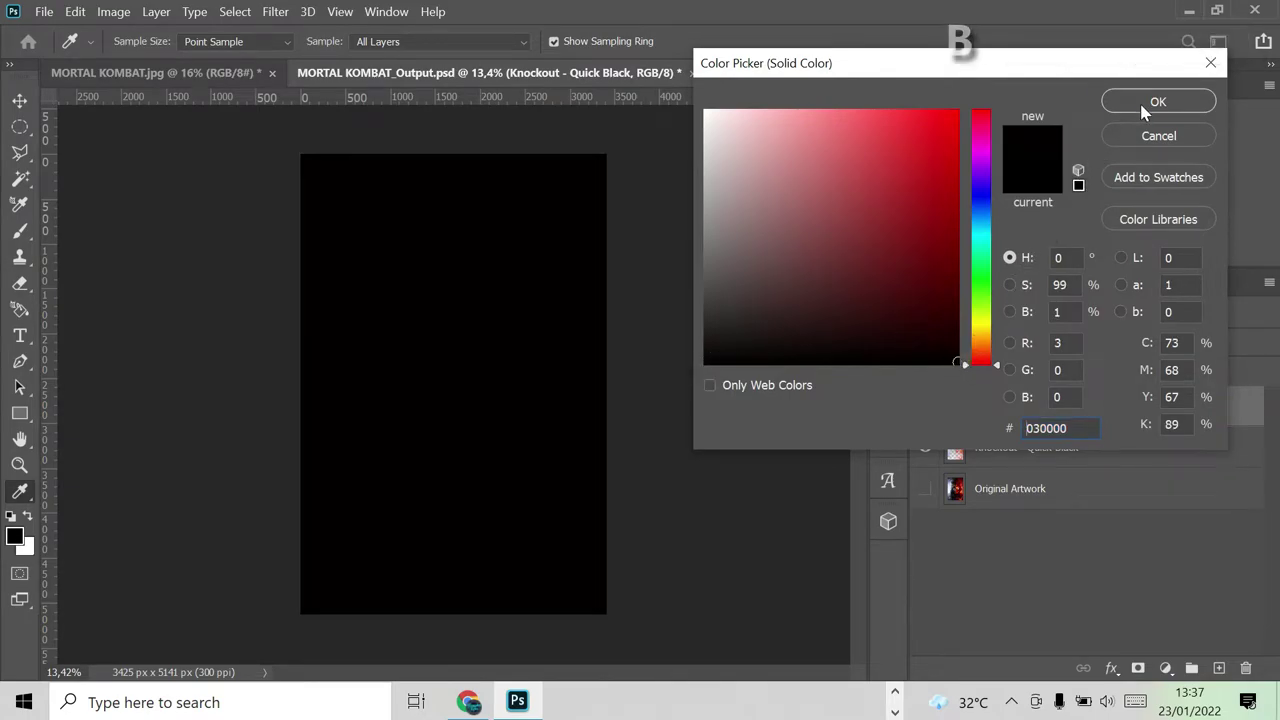
{"action": "left_click", "coordinate": [1139, 102]}
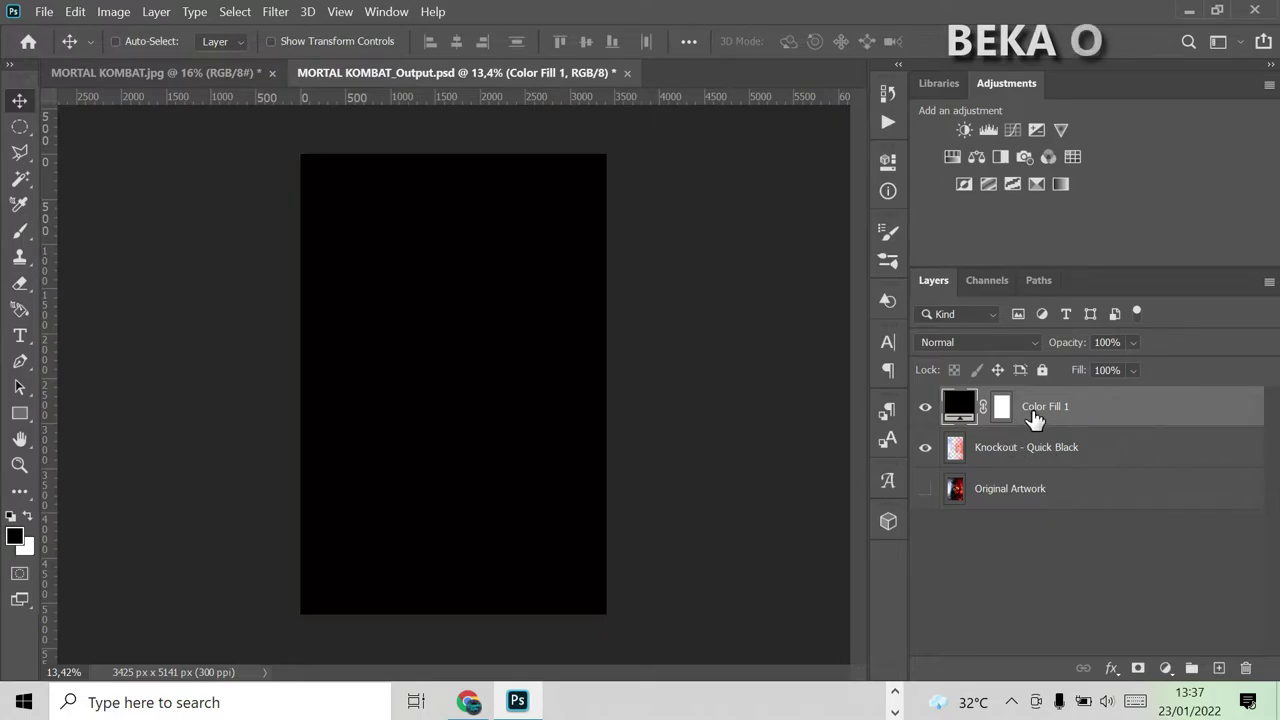
{"action": "left_click_drag", "start_coordinate": [1040, 415], "coordinate": [1045, 480]}
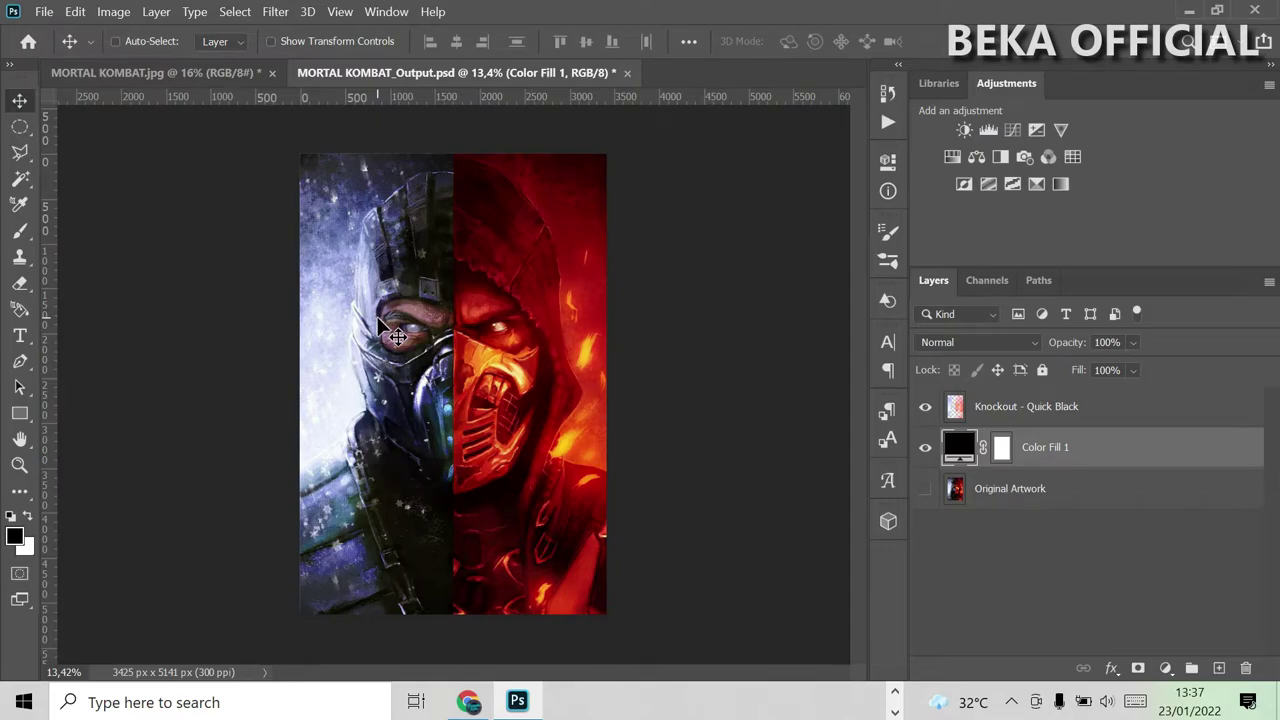
- Zoom over the full-colour halftone on black, then hide Color Fill 1
{"action": "scroll", "coordinate": [416, 345], "scroll_direction": "up", "scroll_amount": 2}
{"action": "scroll", "coordinate": [412, 362], "scroll_direction": "up", "scroll_amount": 3}
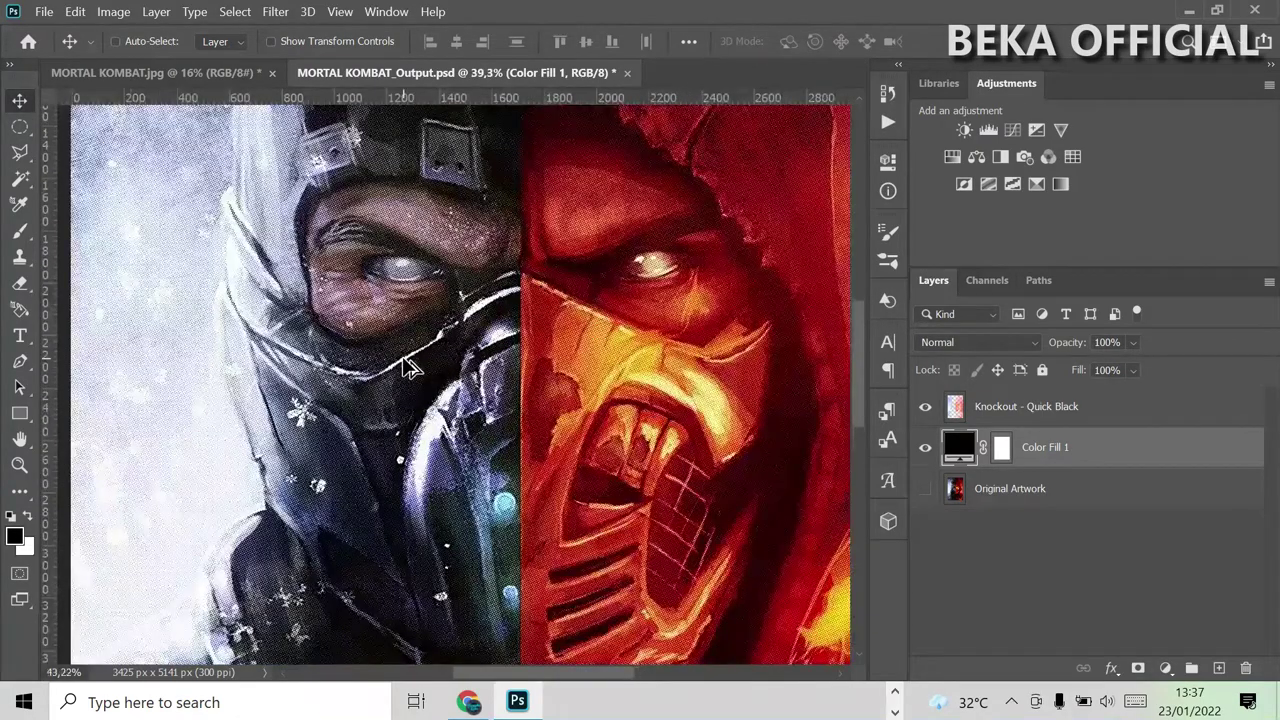
{"action": "scroll", "coordinate": [410, 368], "scroll_direction": "down", "scroll_amount": 1}
{"action": "scroll", "coordinate": [410, 368], "scroll_direction": "down", "scroll_amount": 2}
{"action": "scroll", "coordinate": [410, 368], "scroll_direction": "down", "scroll_amount": 1}
{"action": "scroll", "coordinate": [410, 368], "scroll_direction": "up", "scroll_amount": 2}
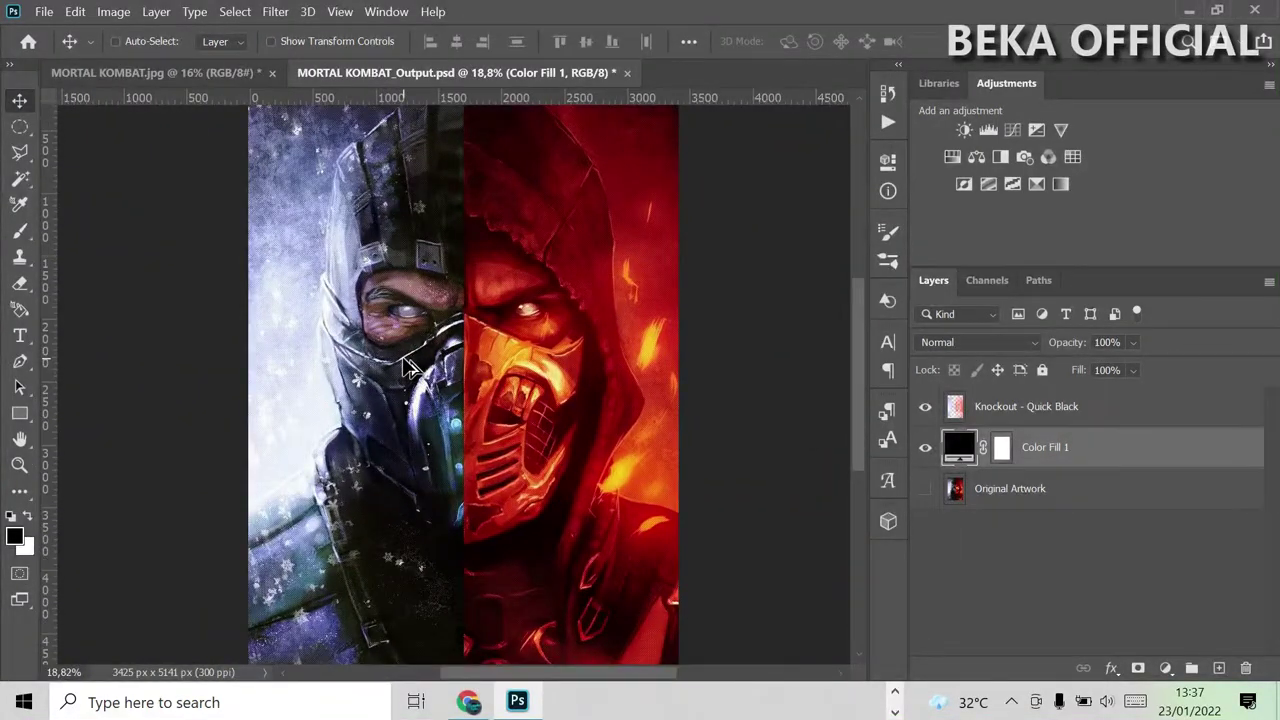
{"action": "scroll", "coordinate": [404, 372], "scroll_direction": "up", "scroll_amount": 1}
{"action": "scroll", "coordinate": [404, 372], "scroll_direction": "up", "scroll_amount": 1}
{"action": "scroll", "coordinate": [404, 375], "scroll_direction": "up", "scroll_amount": 1}
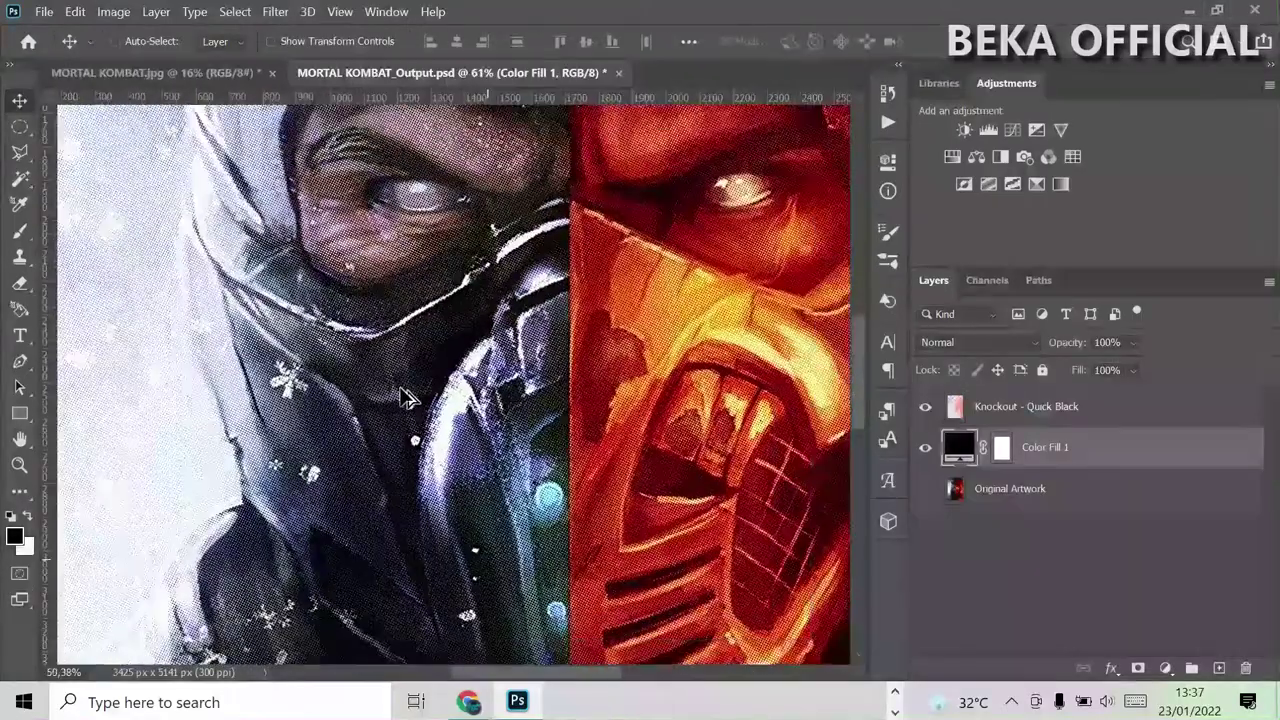
{"action": "scroll", "coordinate": [401, 386], "scroll_direction": "down", "scroll_amount": 3}
{"action": "scroll", "coordinate": [491, 534], "scroll_direction": "down", "scroll_amount": 1}
{"action": "scroll", "coordinate": [429, 509], "scroll_direction": "up", "scroll_amount": 1}
{"action": "scroll", "coordinate": [428, 507], "scroll_direction": "up", "scroll_amount": 1}
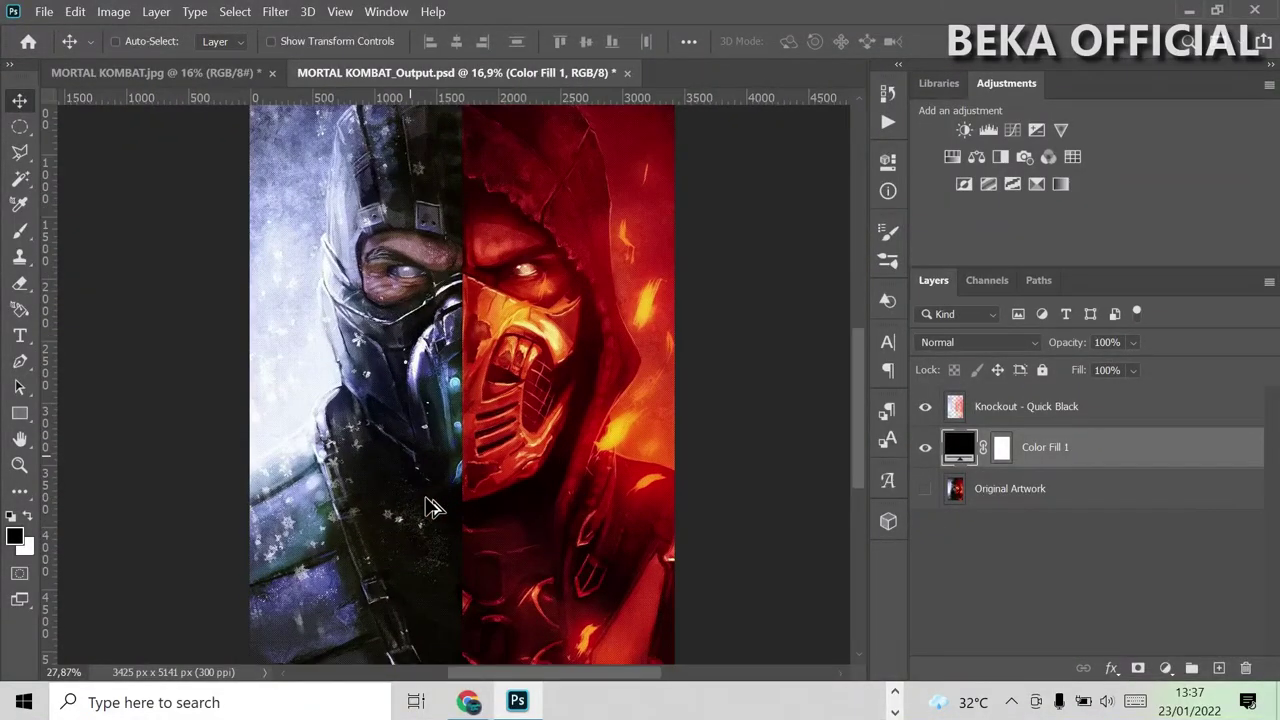
{"action": "scroll", "coordinate": [428, 507], "scroll_direction": "up", "scroll_amount": 3}
{"action": "scroll", "coordinate": [478, 457], "scroll_direction": "up", "scroll_amount": 1}
{"action": "scroll", "coordinate": [478, 457], "scroll_direction": "up", "scroll_amount": 1}
{"action": "scroll", "coordinate": [478, 457], "scroll_direction": "up", "scroll_amount": 1}
{"action": "scroll", "coordinate": [478, 457], "scroll_direction": "down", "scroll_amount": 1}
{"action": "scroll", "coordinate": [480, 451], "scroll_direction": "down", "scroll_amount": 1}
{"action": "scroll", "coordinate": [480, 451], "scroll_direction": "down", "scroll_amount": 1}
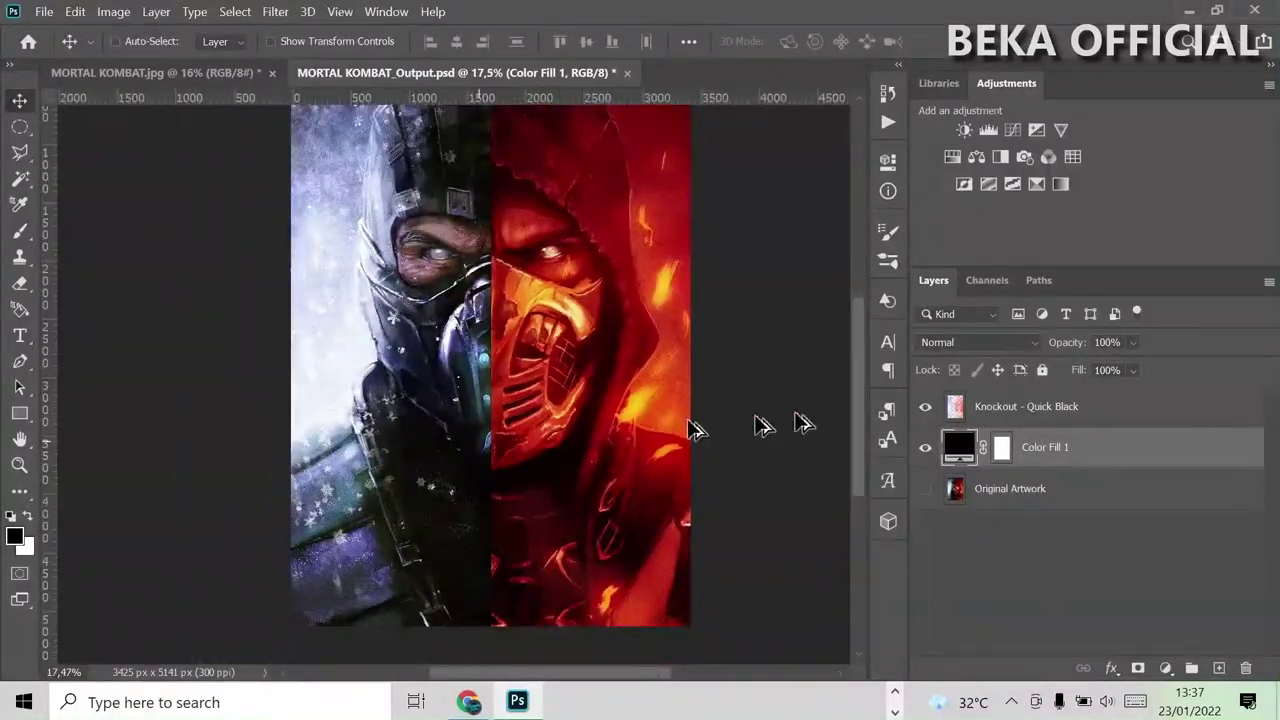
{"action": "left_click", "coordinate": [925, 447]}
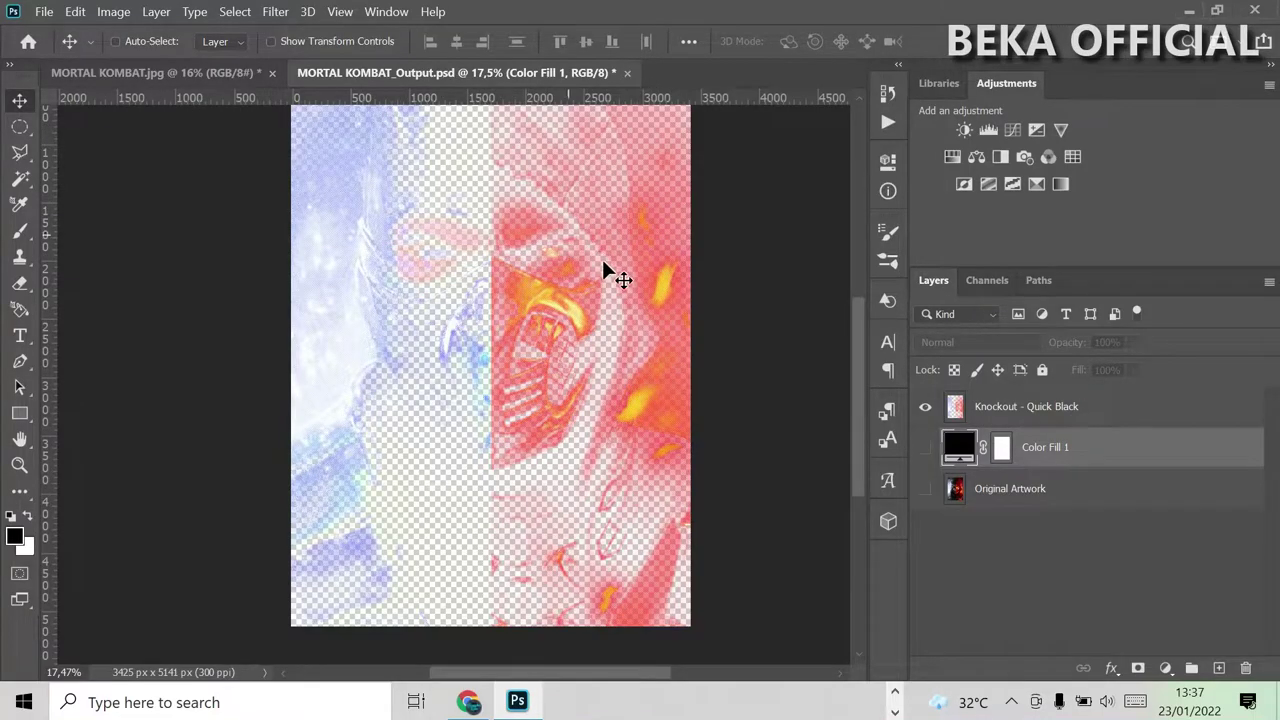
- Zoom in on the knockout shown alone over transparency
{"action": "scroll", "coordinate": [597, 254], "scroll_direction": "up", "scroll_amount": 3}
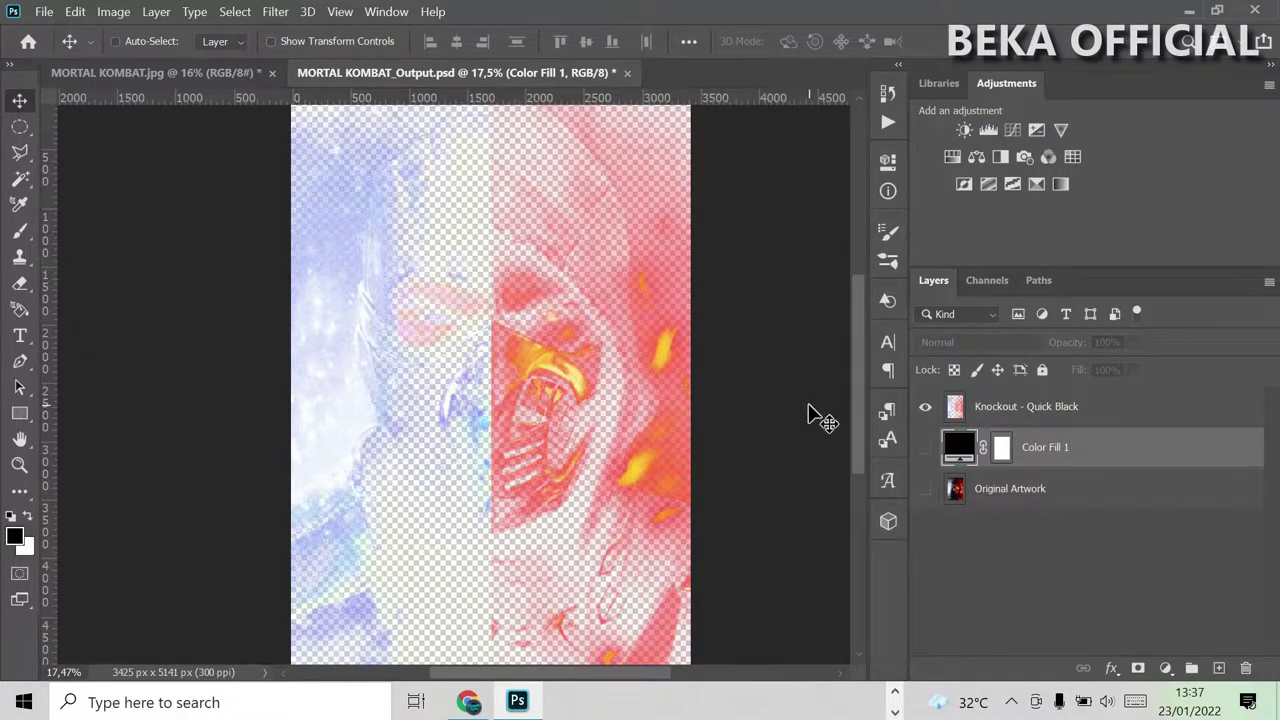
- Show Color Fill 1 again and zoom in and out to check the halftone dots
{"action": "left_click", "coordinate": [926, 456]}
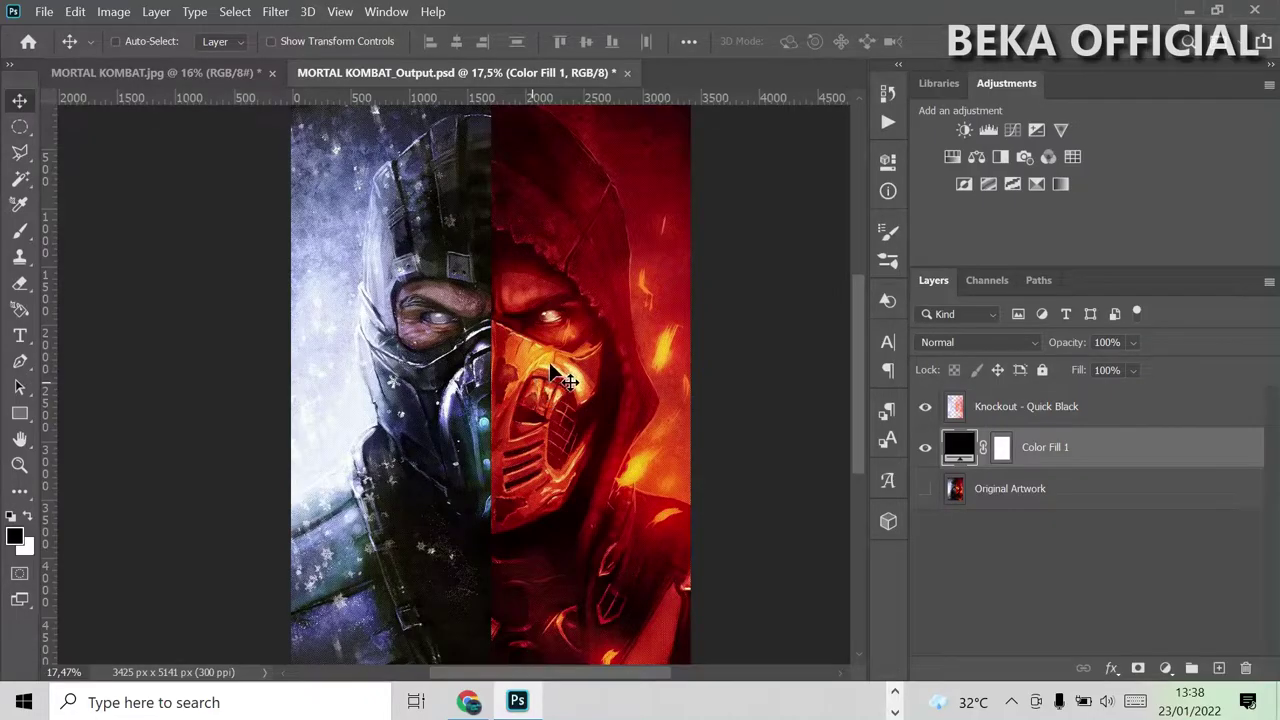
{"action": "scroll", "coordinate": [677, 149], "scroll_direction": "up", "scroll_amount": 2}
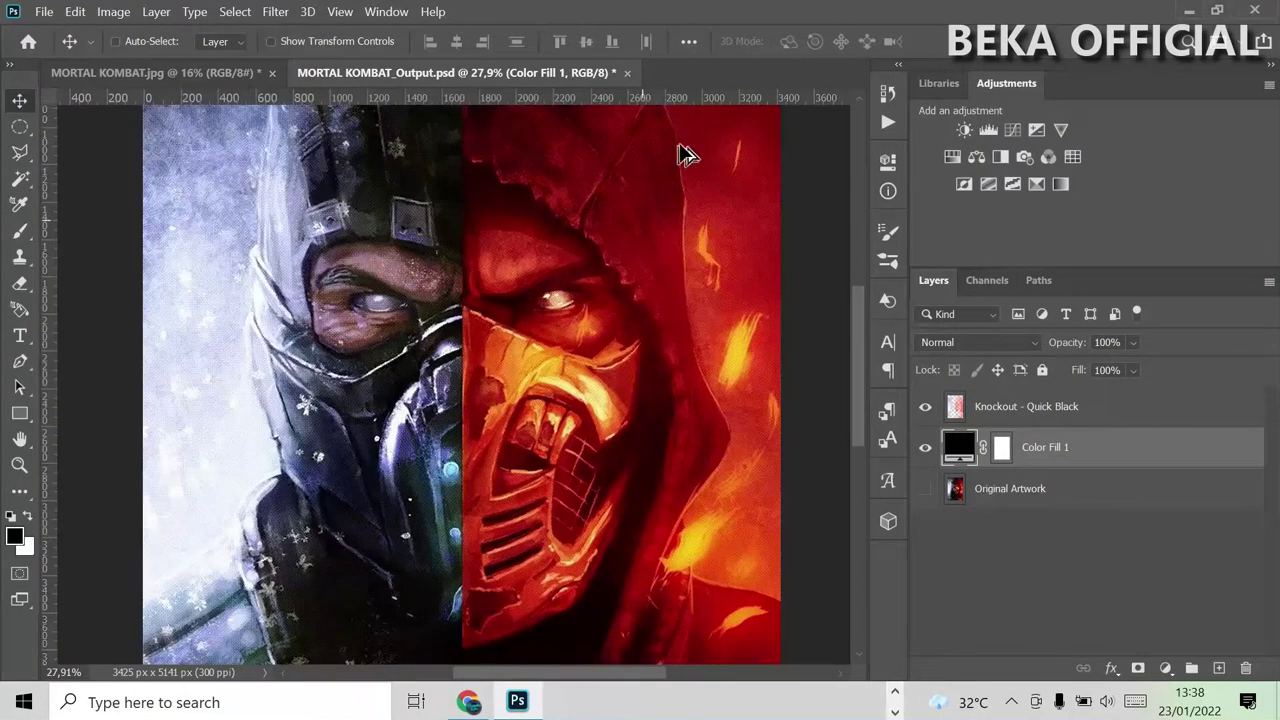
{"action": "scroll", "coordinate": [629, 229], "scroll_direction": "up", "scroll_amount": 1}
{"action": "scroll", "coordinate": [657, 217], "scroll_direction": "up", "scroll_amount": 4}
{"action": "scroll", "coordinate": [657, 218], "scroll_direction": "up", "scroll_amount": 2}
{"action": "scroll", "coordinate": [560, 250], "scroll_direction": "down", "scroll_amount": 1}
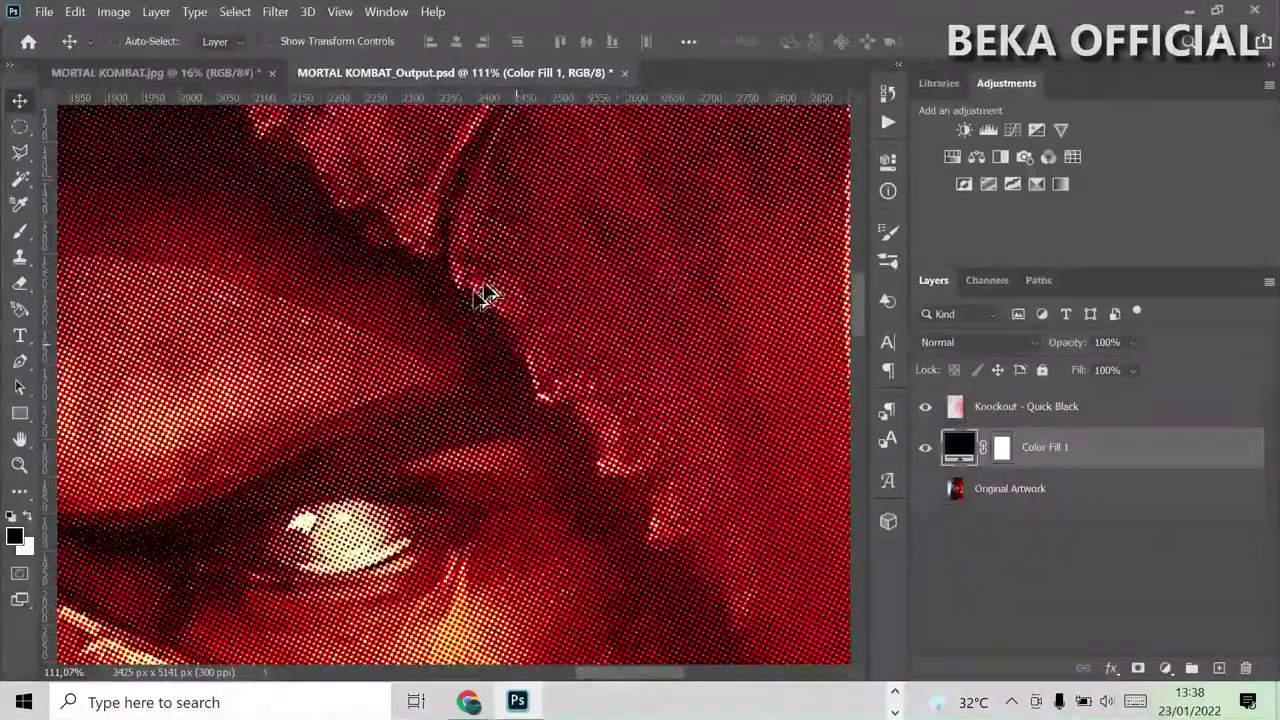
{"action": "scroll", "coordinate": [470, 370], "scroll_direction": "down", "scroll_amount": 2}
{"action": "scroll", "coordinate": [500, 335], "scroll_direction": "down", "scroll_amount": 2}
{"action": "scroll", "coordinate": [460, 380], "scroll_direction": "down", "scroll_amount": 2}
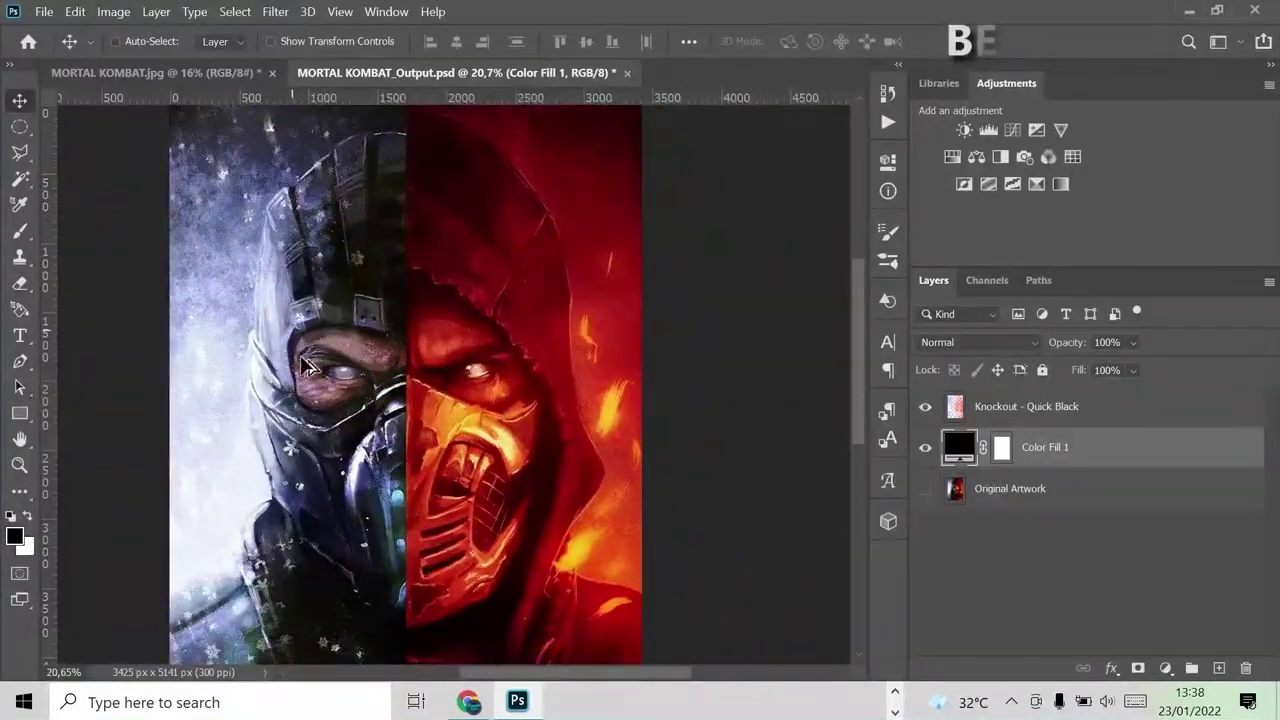
{"action": "scroll", "coordinate": [443, 425], "scroll_direction": "down", "scroll_amount": 2}
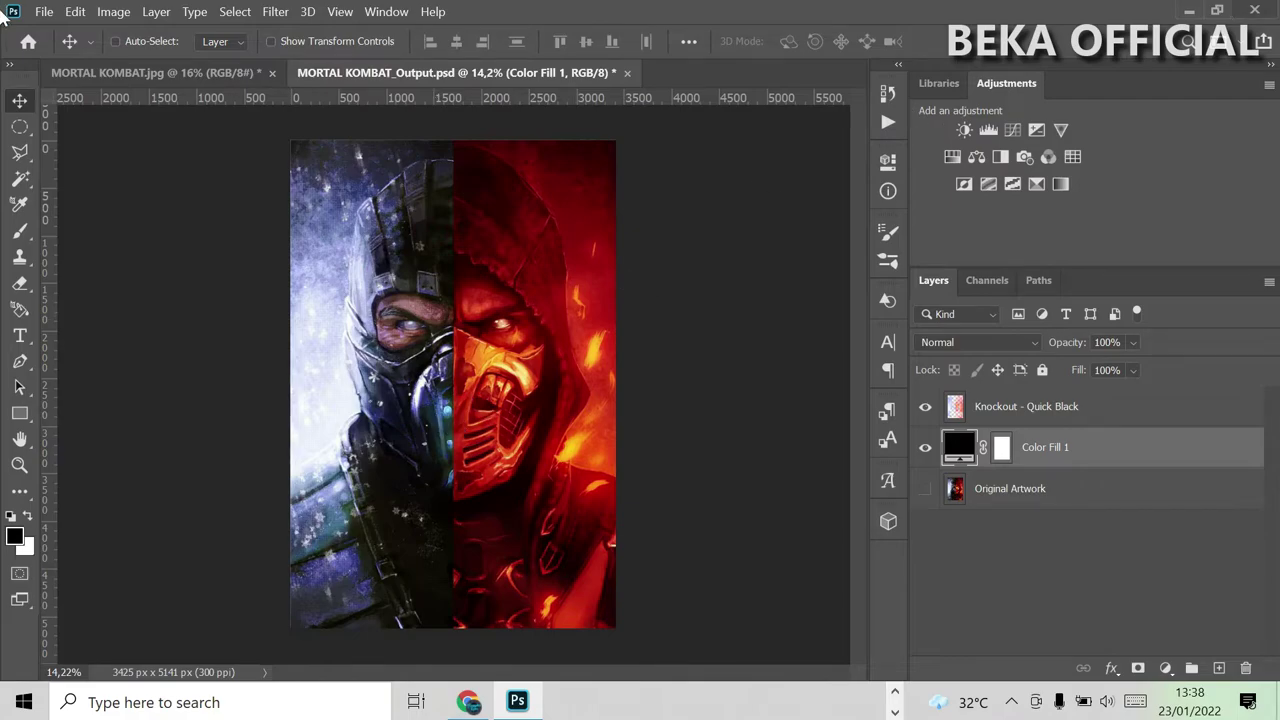
- Toggle Knockout - Quick Black visibility to compare, then hide Color Fill 1
{"action": "left_click", "coordinate": [927, 410]}
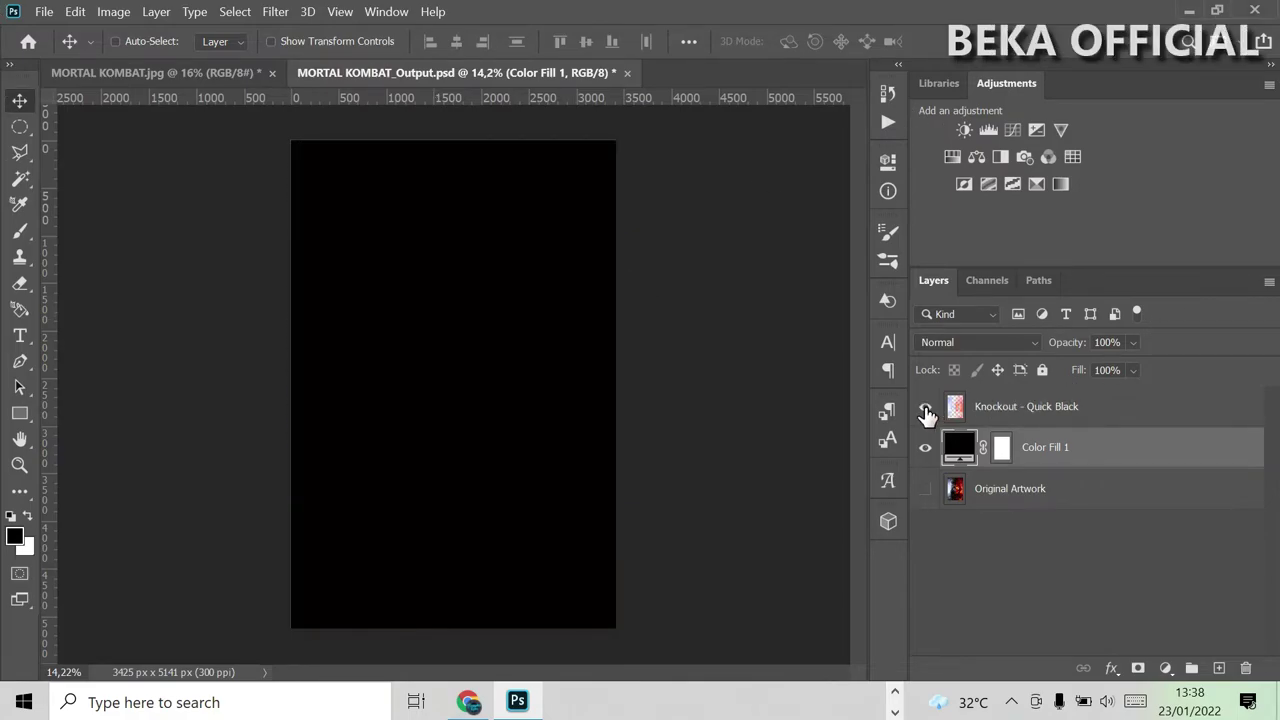
{"action": "left_click", "coordinate": [925, 448]}
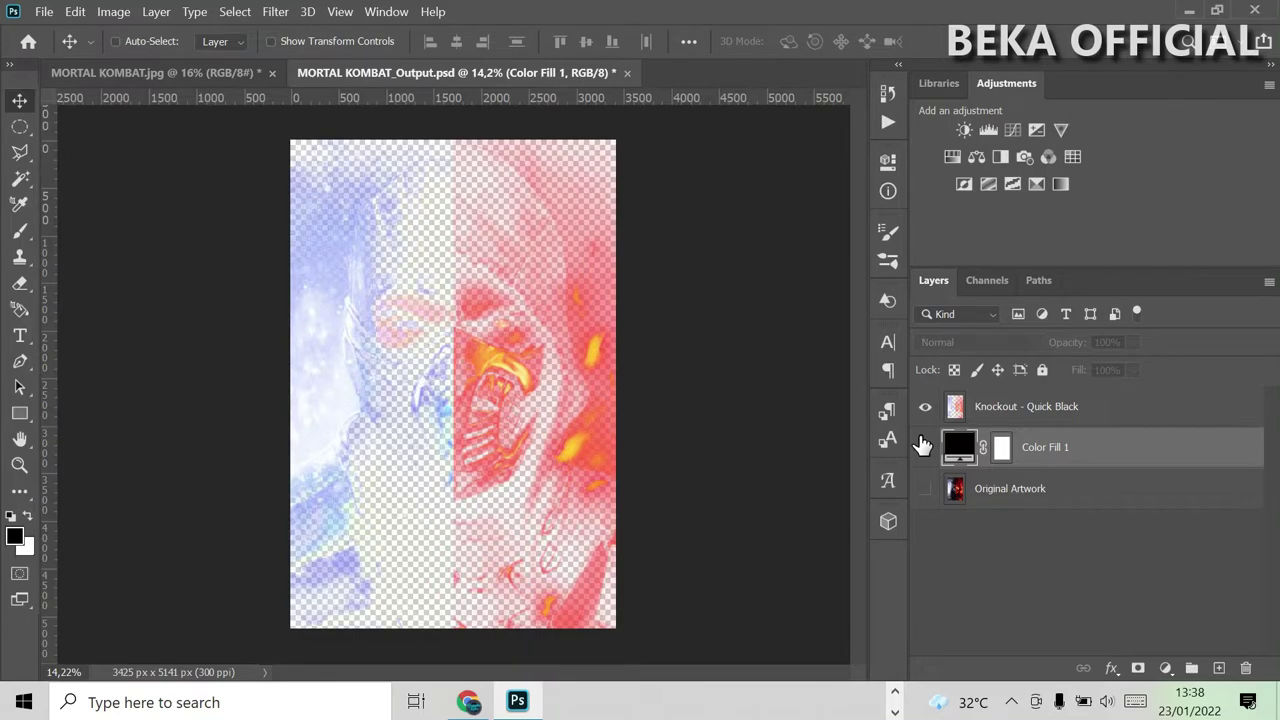